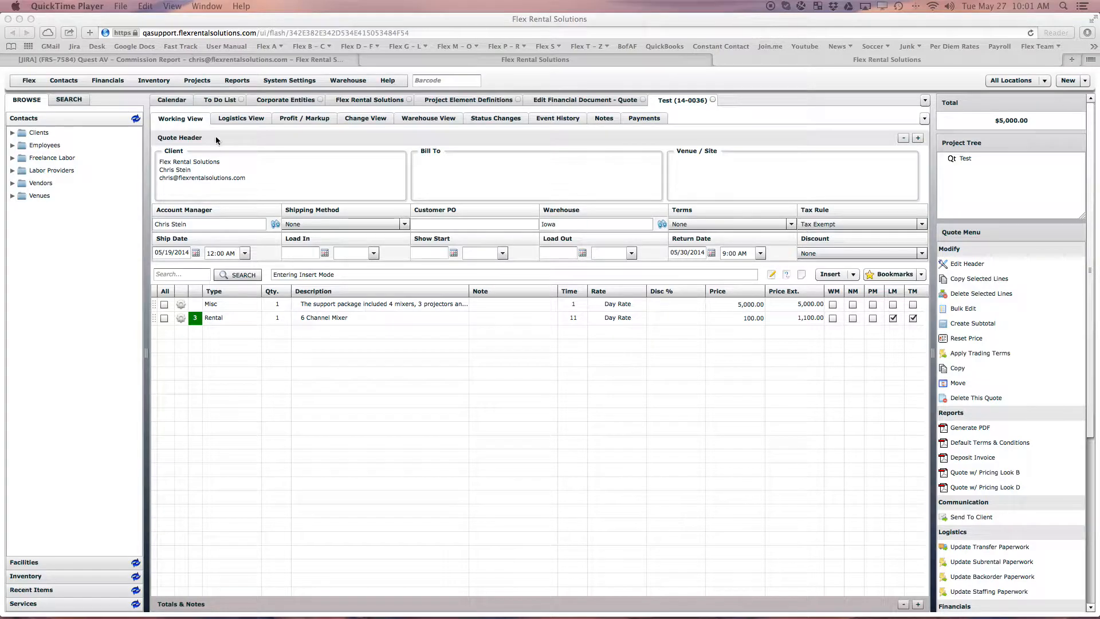
# Open the Flex Rental Solutions corporate identity and clear its current default terms and conditions RTF document
pyautogui.click(285, 82)
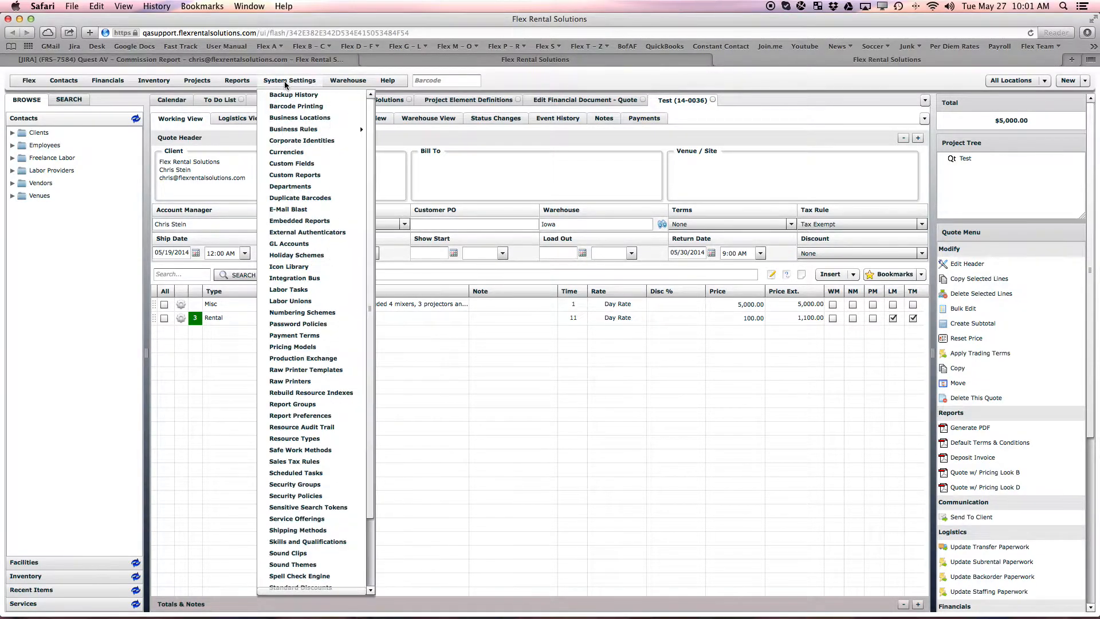
pyautogui.click(294, 141)
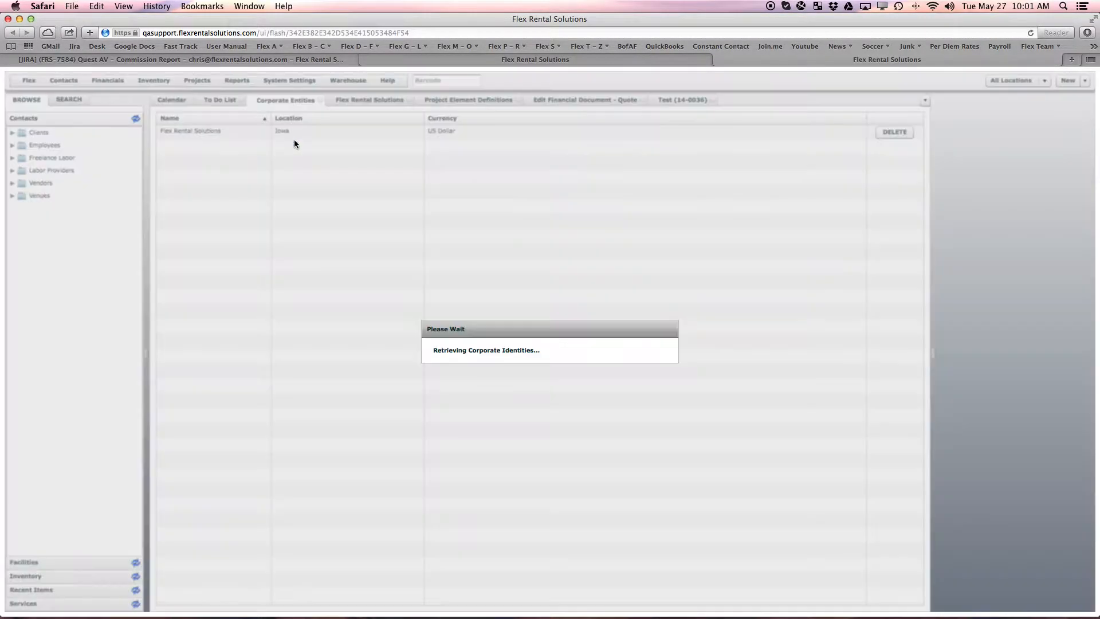
pyautogui.click(229, 135)
pyautogui.doubleClick(214, 134)
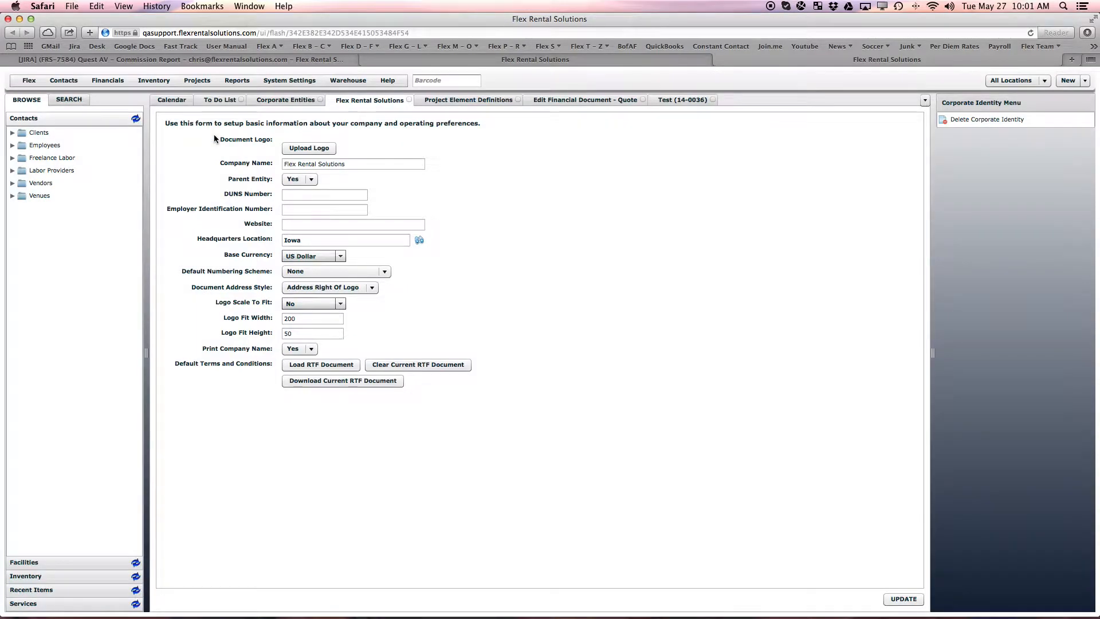
pyautogui.click(393, 366)
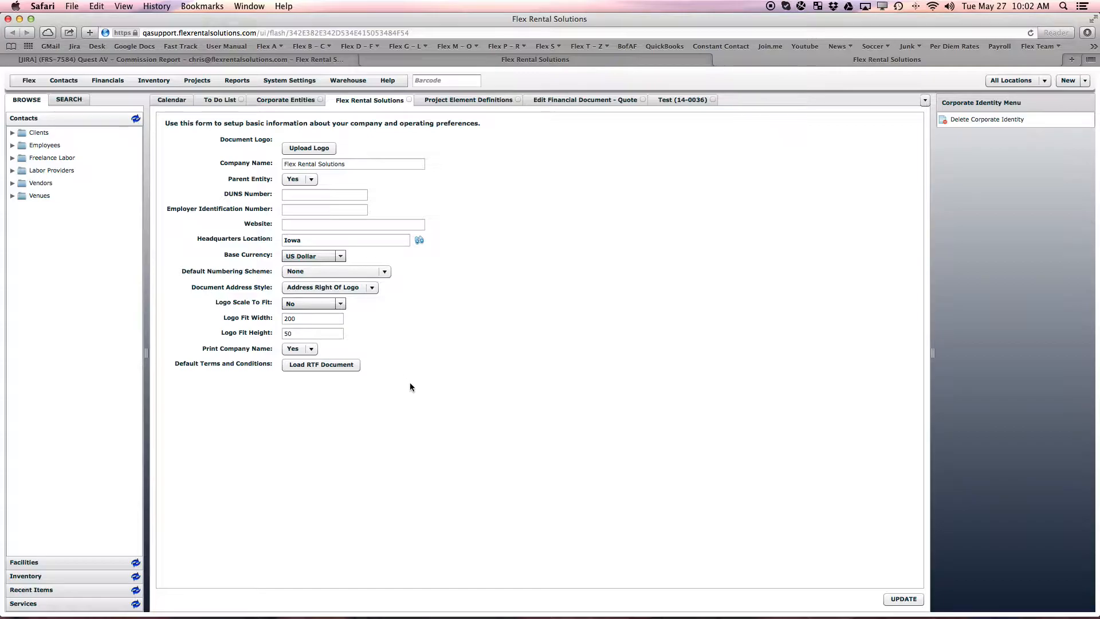
# Open Generic Website Terms and Conditions.doc from the Downloads folder in Word to view its contents
pyautogui.moveTo(552, 617)
pyautogui.click(819, 595)
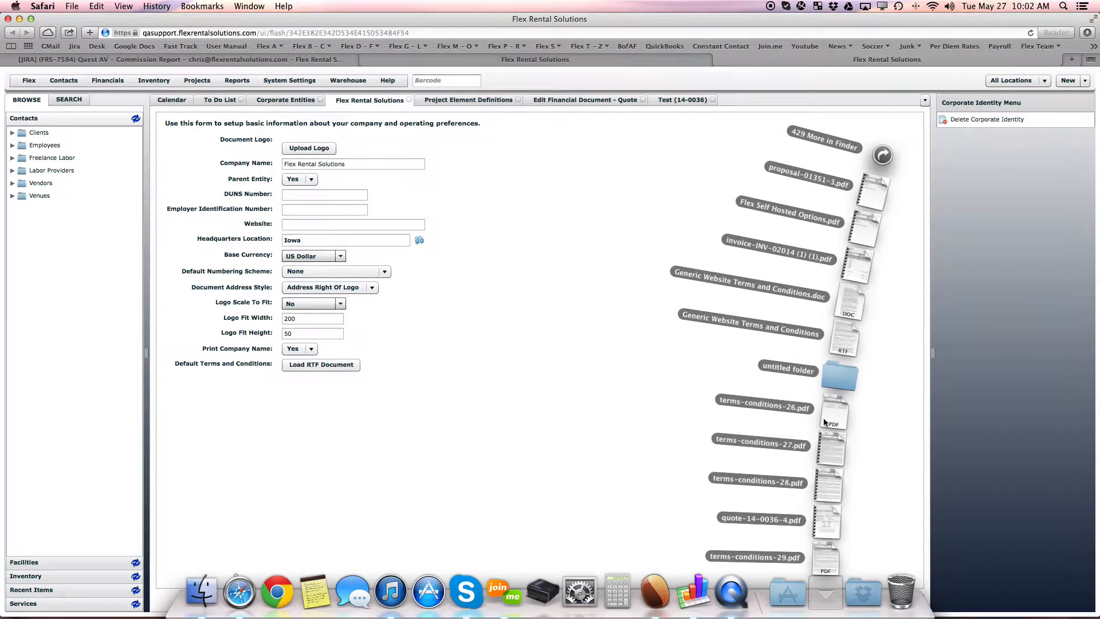
pyautogui.click(843, 303)
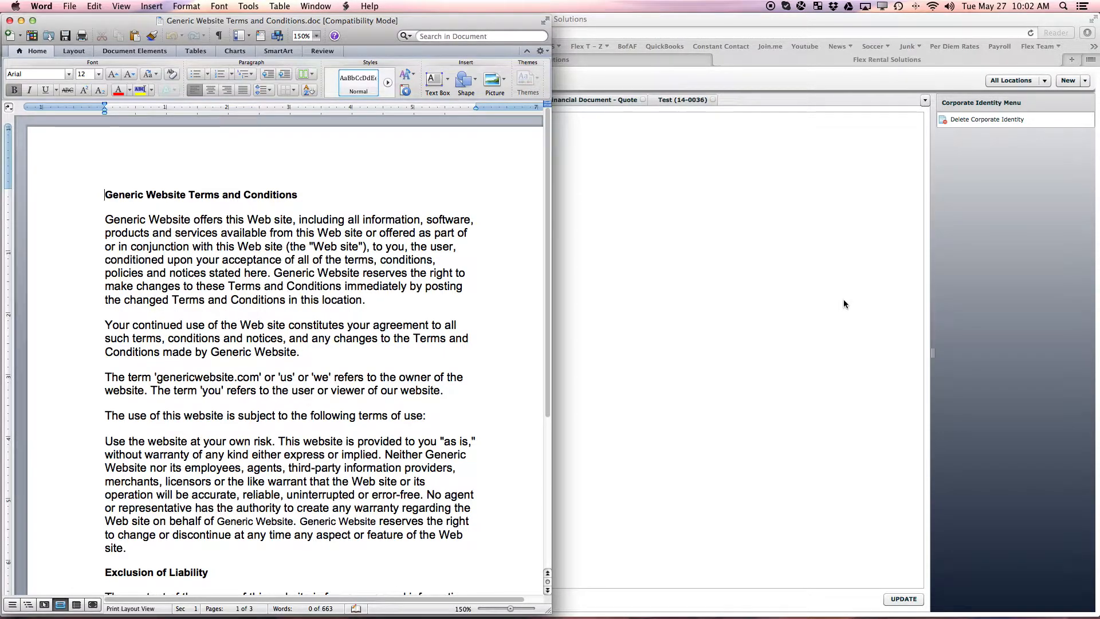
# Switch to Bean and open the recent document Generic Website Terms and Conditions.doc
pyautogui.moveTo(803, 617)
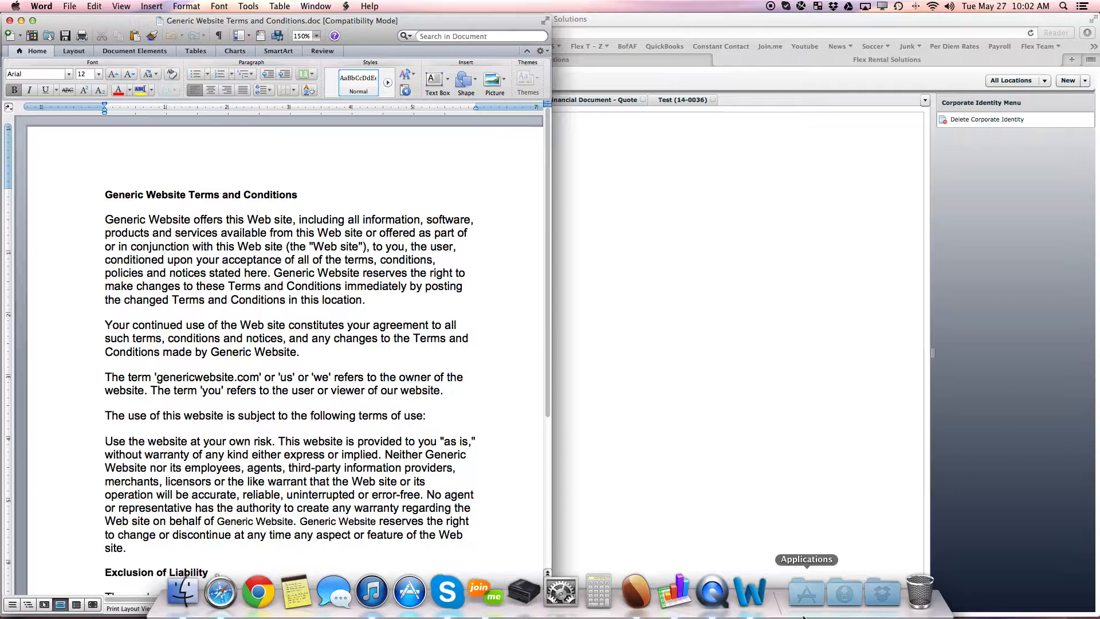
pyautogui.click(635, 592)
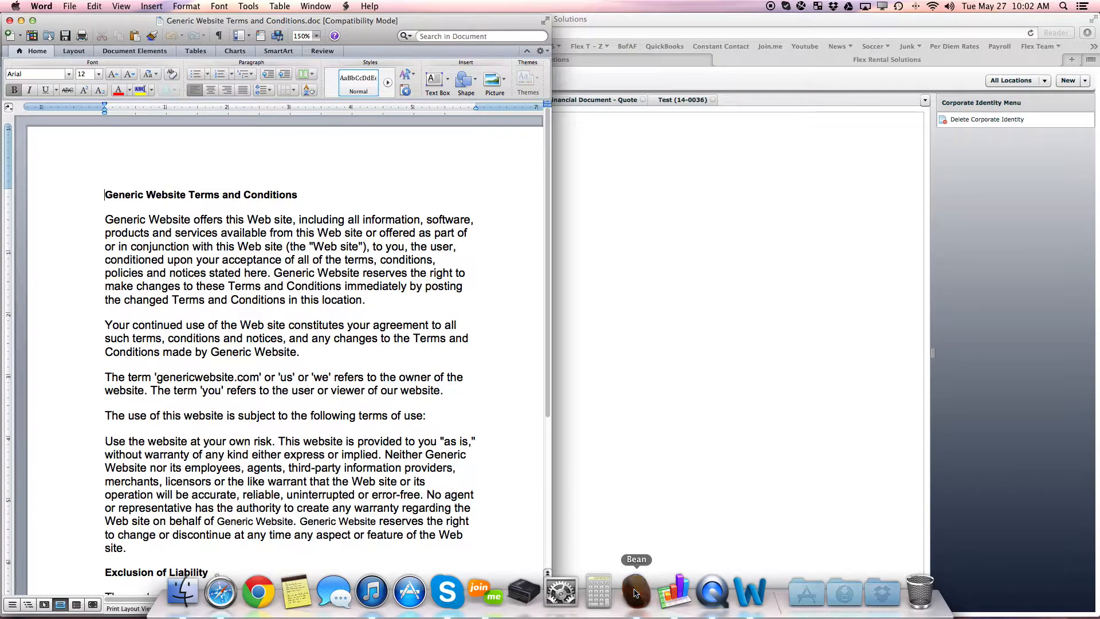
pyautogui.click(67, 6)
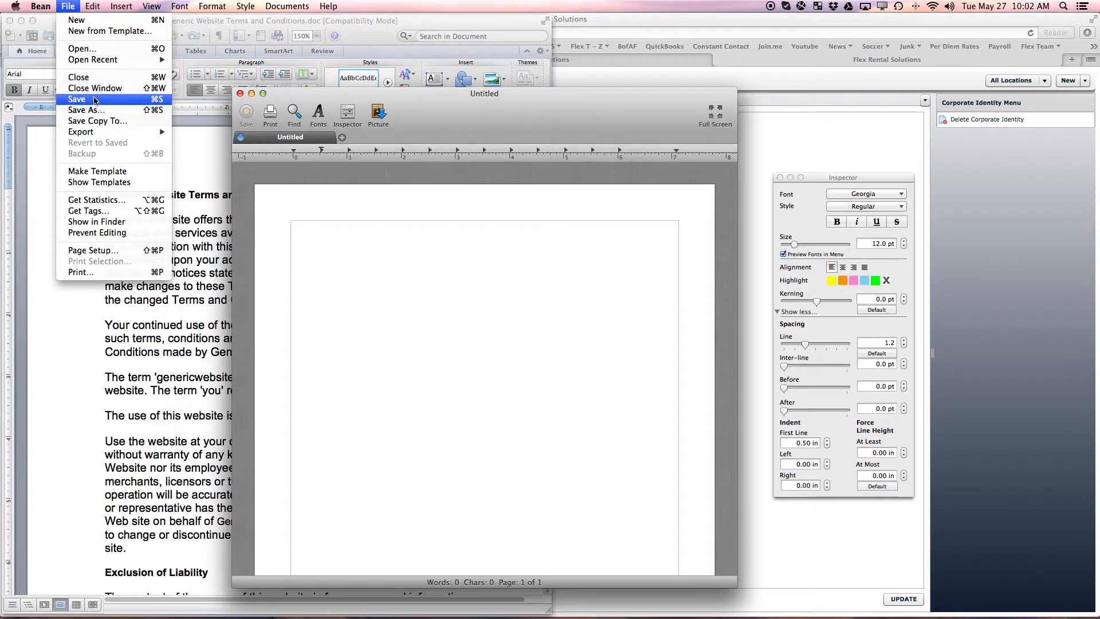
pyautogui.moveTo(92, 60)
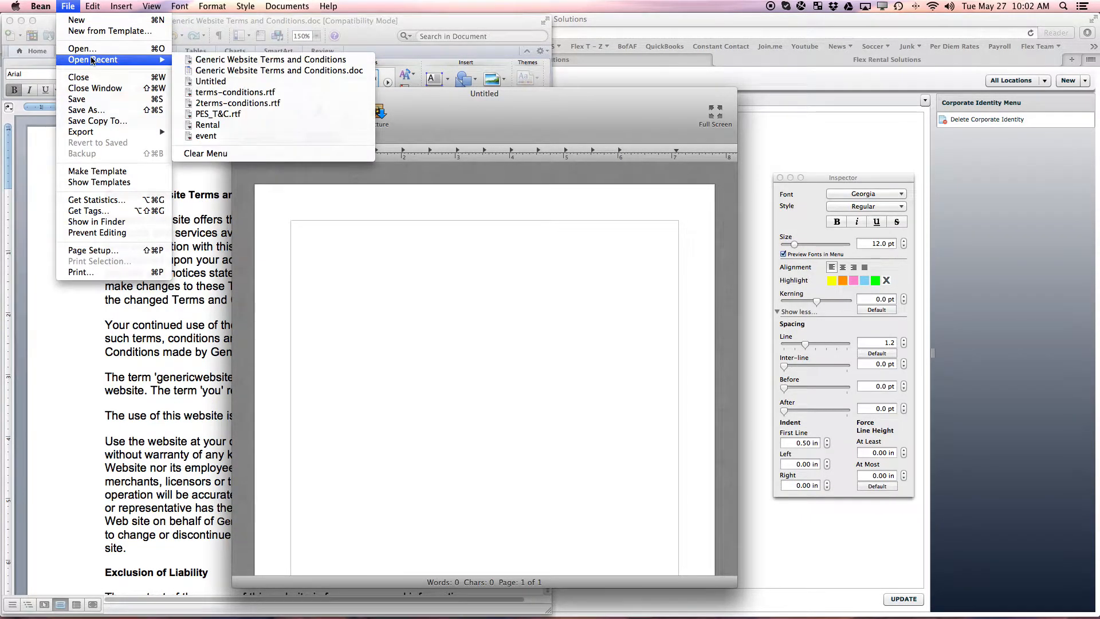
pyautogui.click(263, 71)
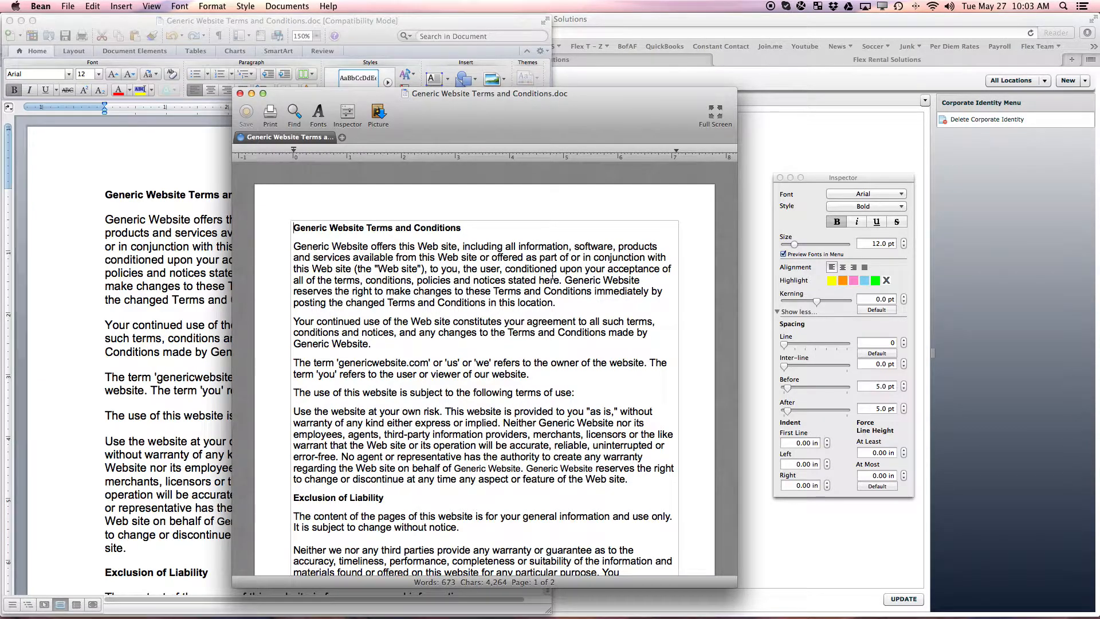
# Save the document as Generic Website Terms and Conditions in .rtf (Rich Text Format) in Downloads, replacing the existing file
pyautogui.scroll(-2, 553, 276)
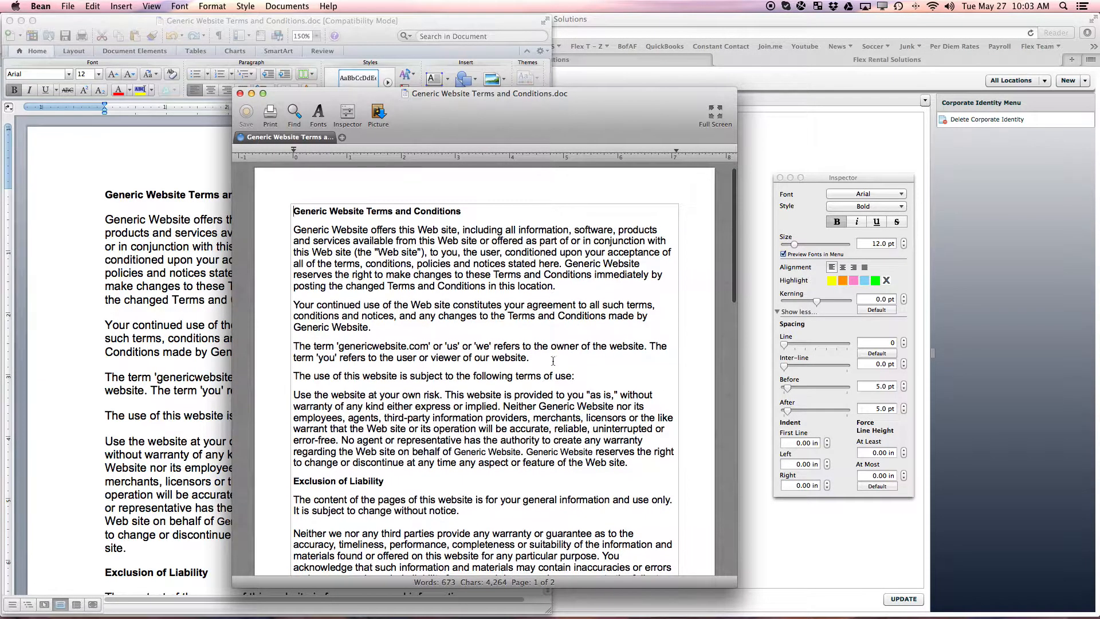
pyautogui.click(68, 6)
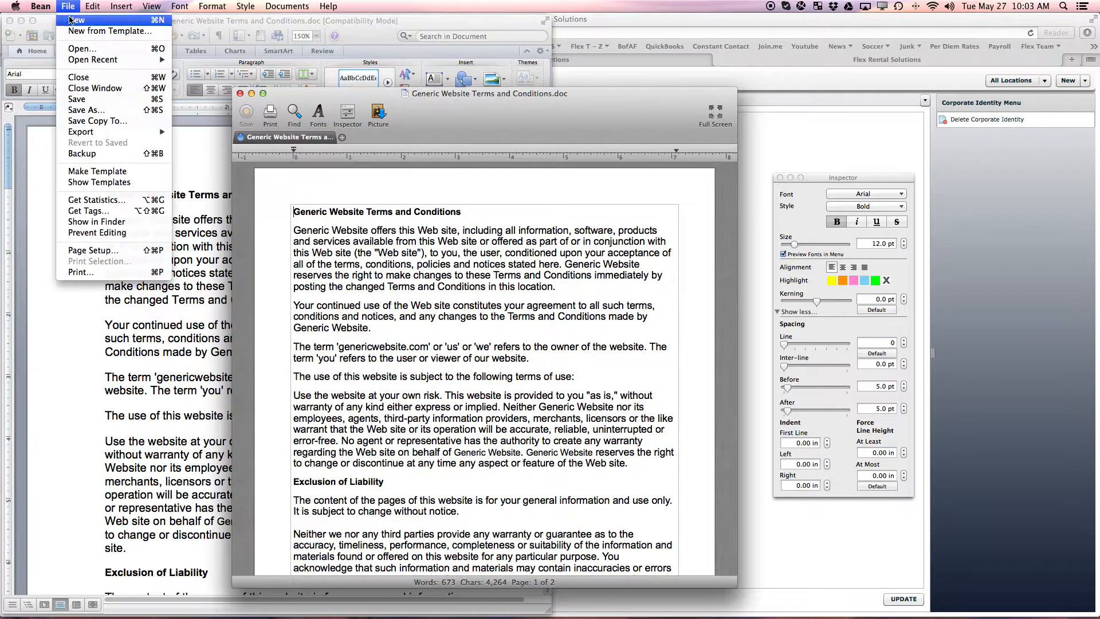
pyautogui.click(87, 110)
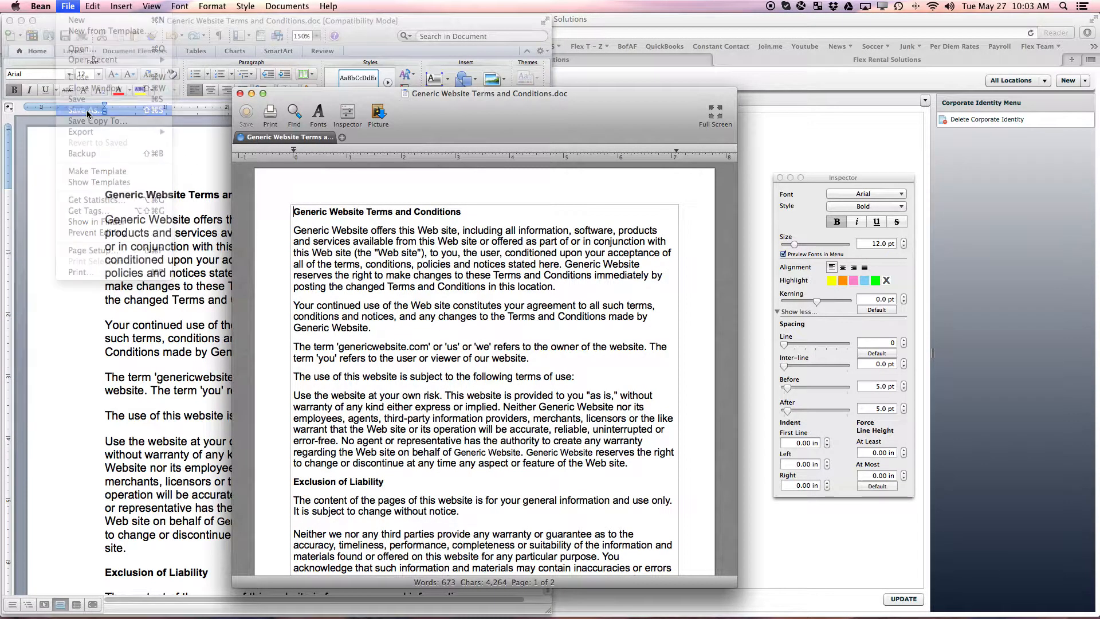
pyautogui.click(477, 228)
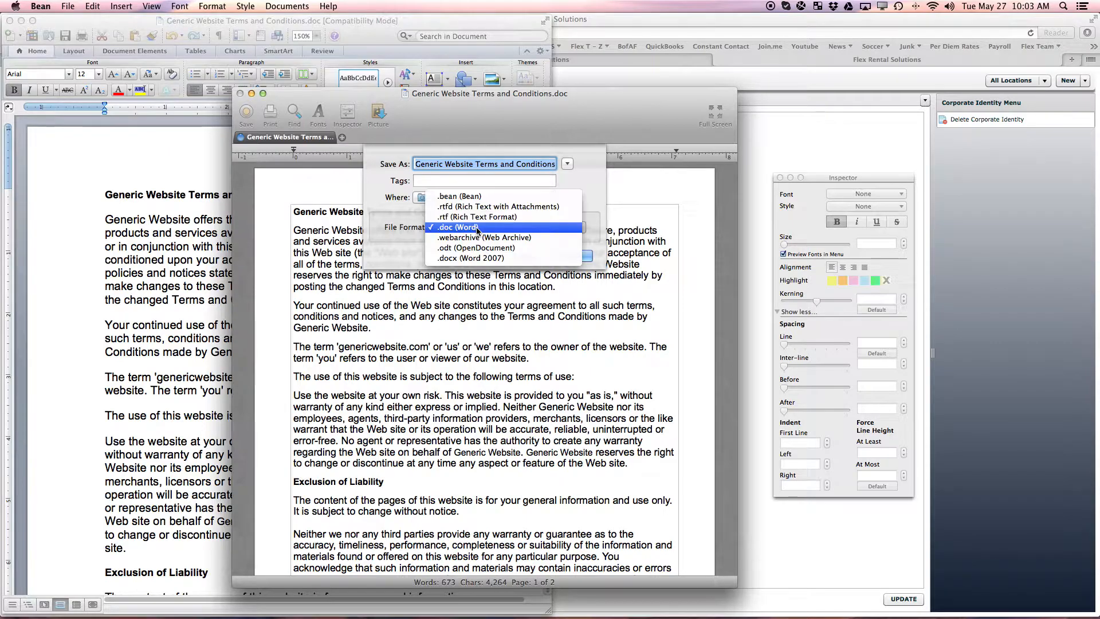
pyautogui.click(478, 217)
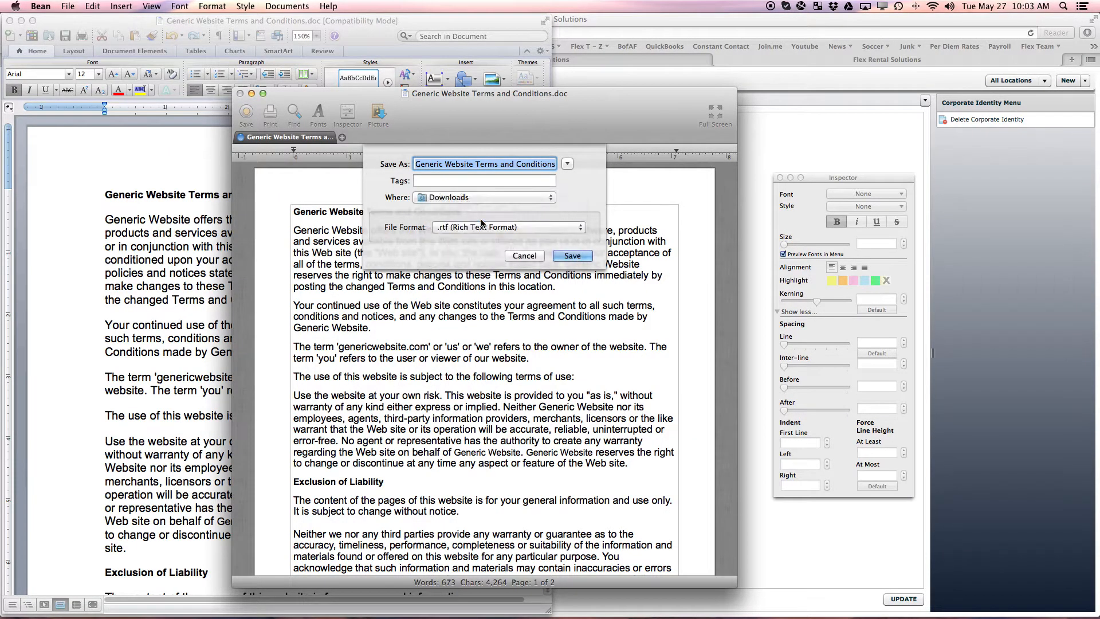
pyautogui.click(586, 257)
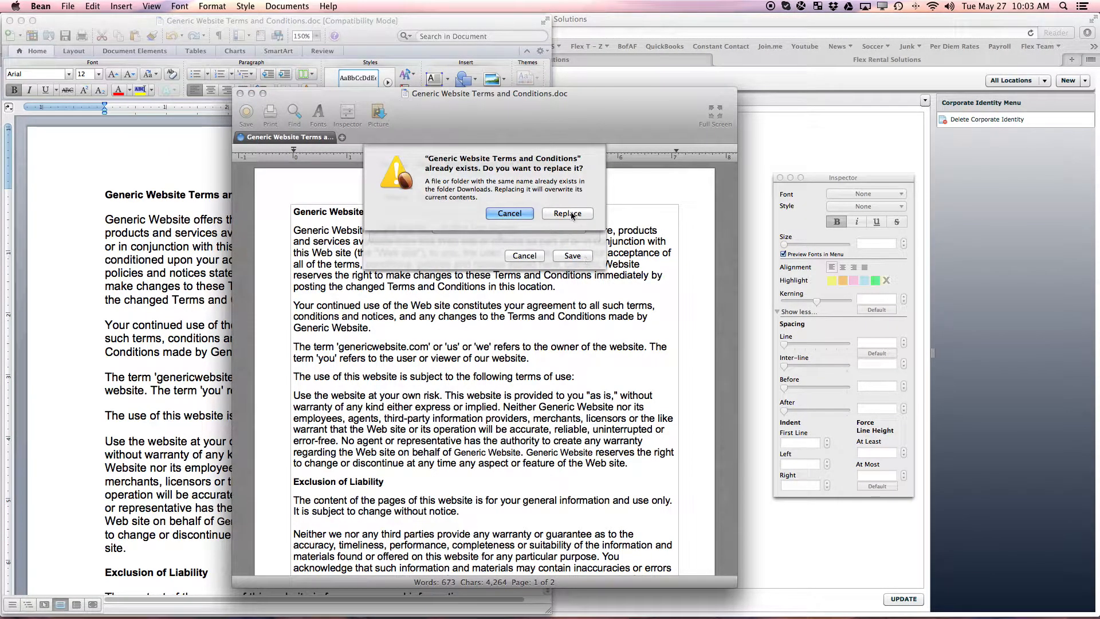
pyautogui.click(571, 211)
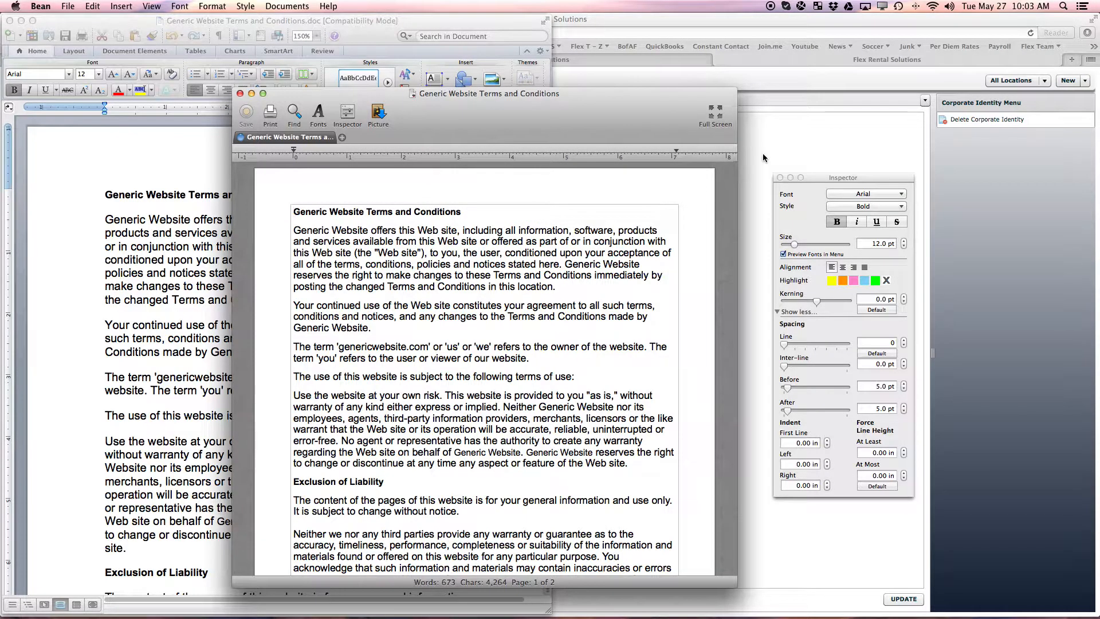
# Return to the corporate identity in Safari and load the Generic Website Terms and Conditions RTF file as the default terms
pyautogui.click(762, 155)
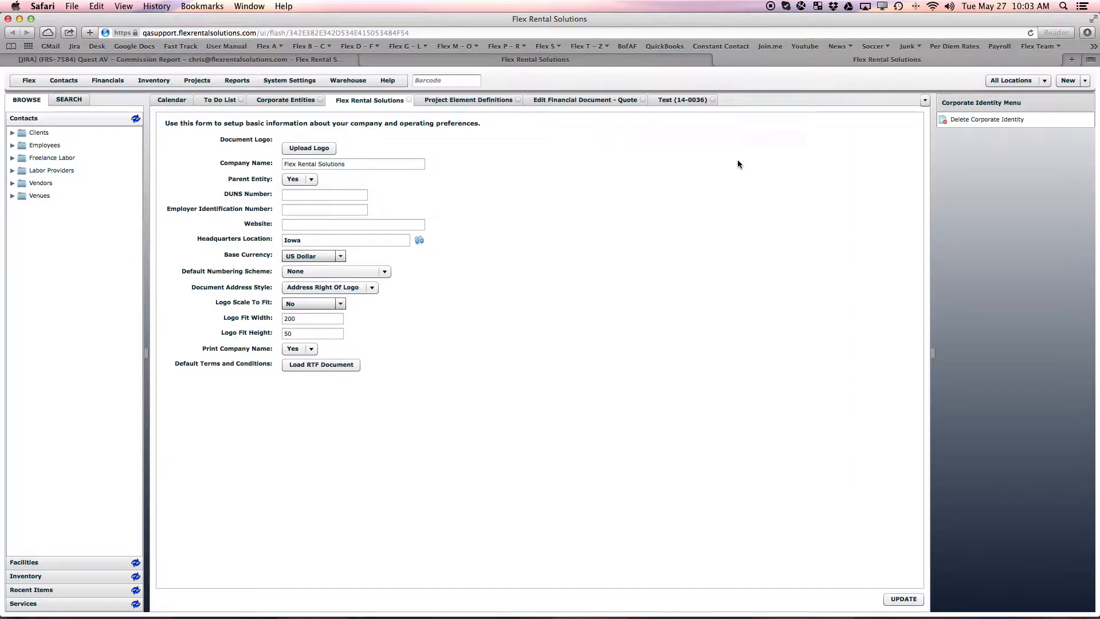
pyautogui.click(331, 366)
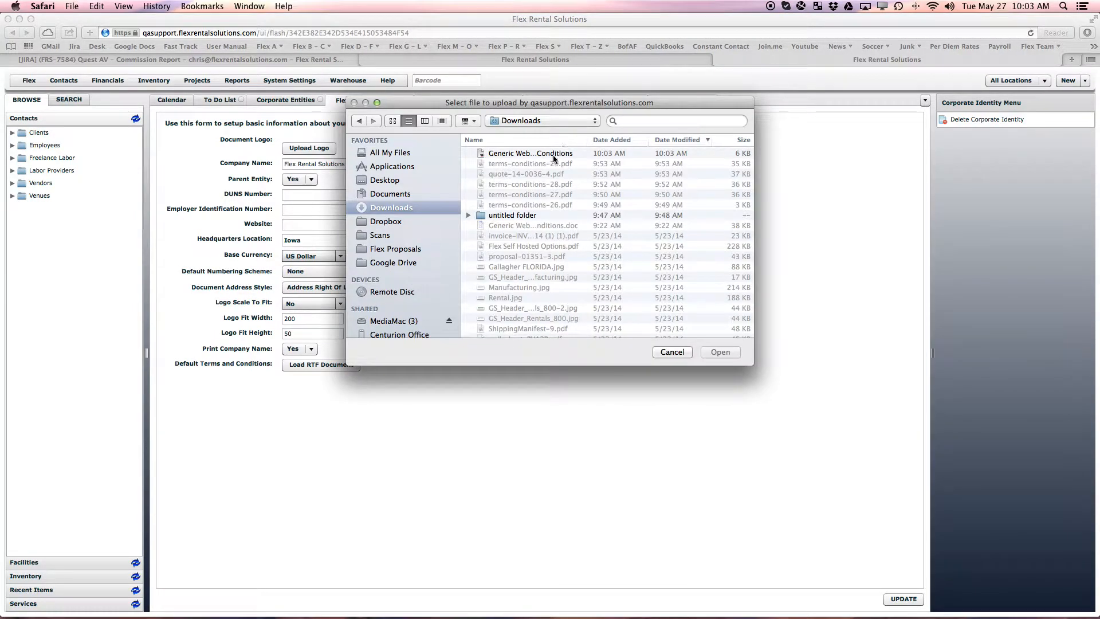
pyautogui.click(553, 158)
pyautogui.hscroll(3, 601, 189)
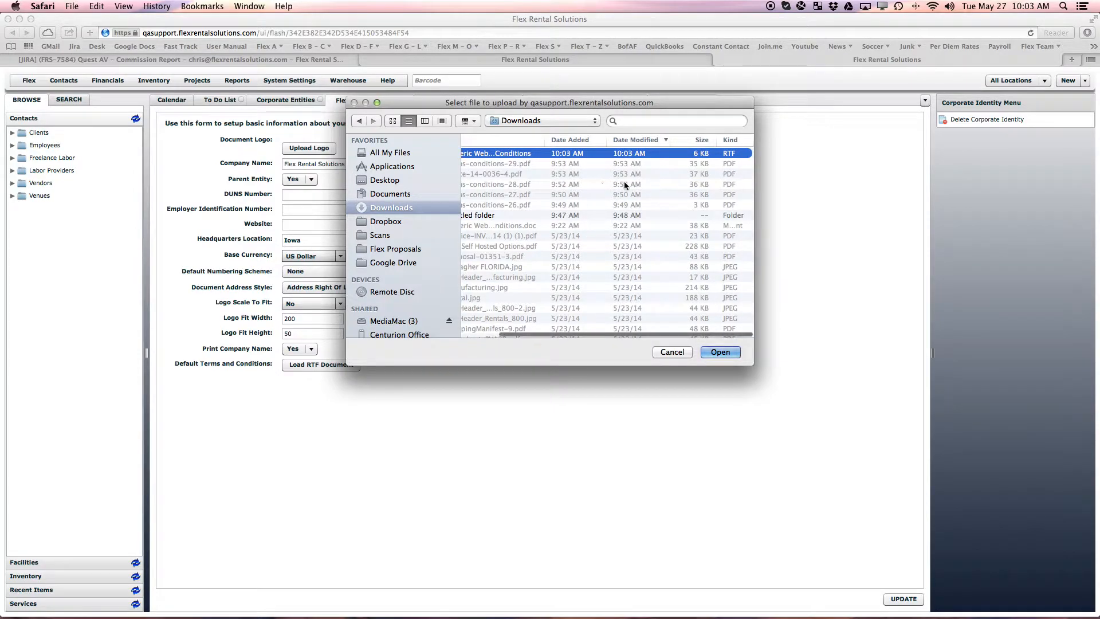
pyautogui.click(720, 353)
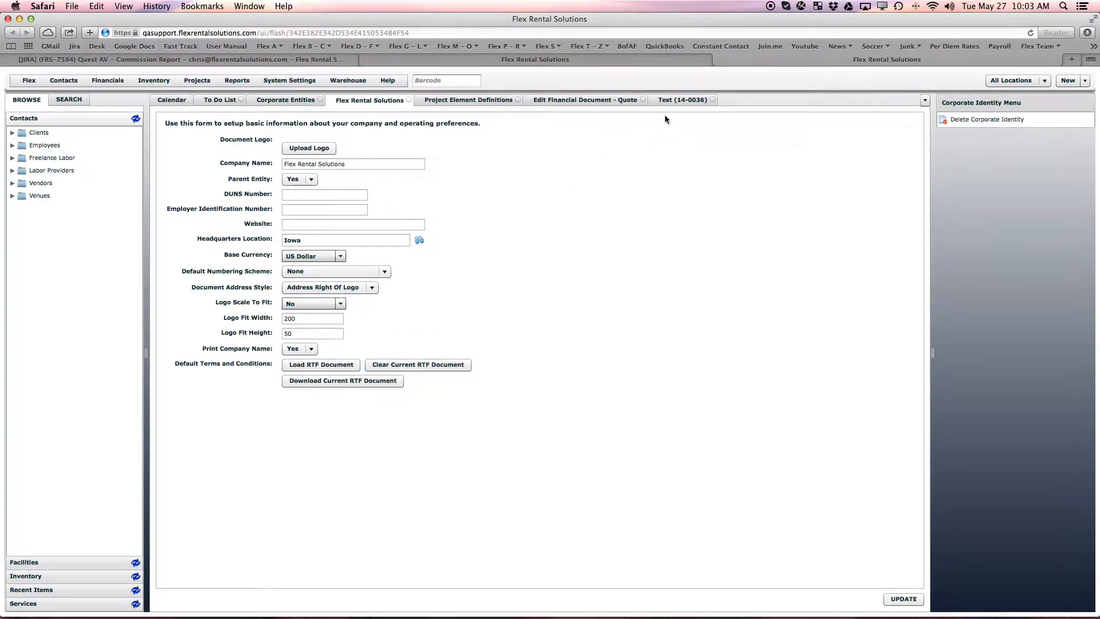
# Open the Quote project element definition and review which instance level reports are enabled for it
pyautogui.click(680, 100)
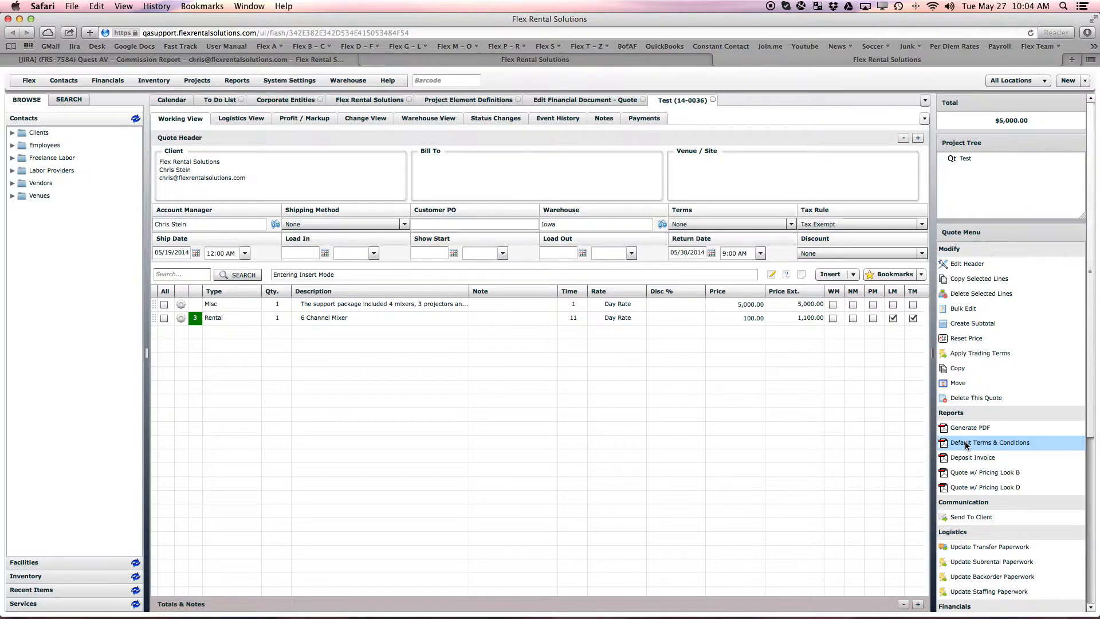
pyautogui.click(195, 81)
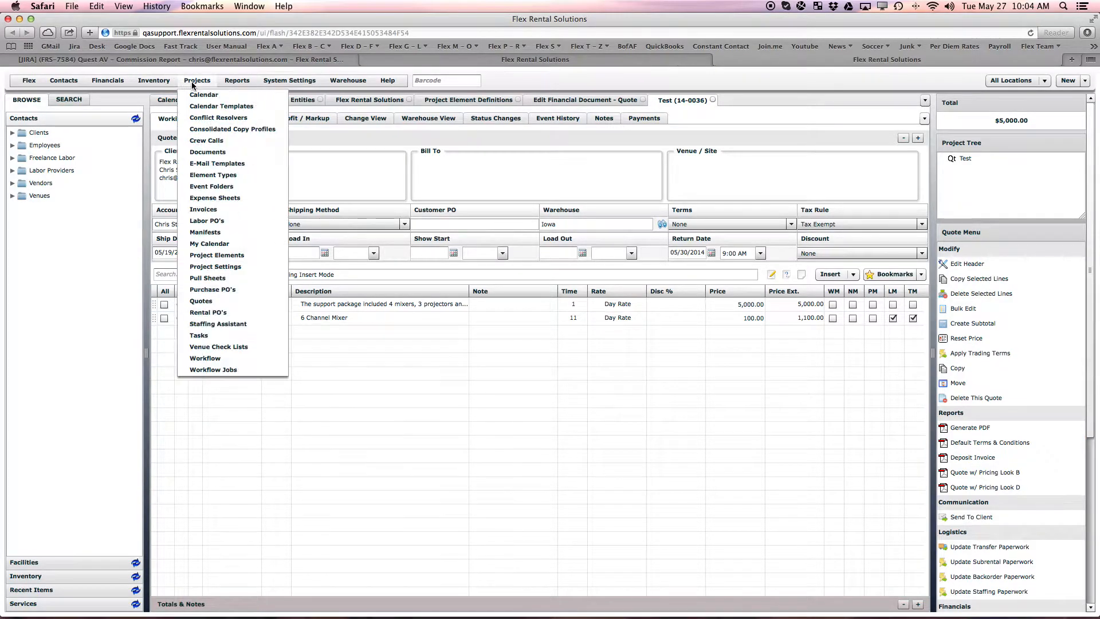
pyautogui.click(227, 255)
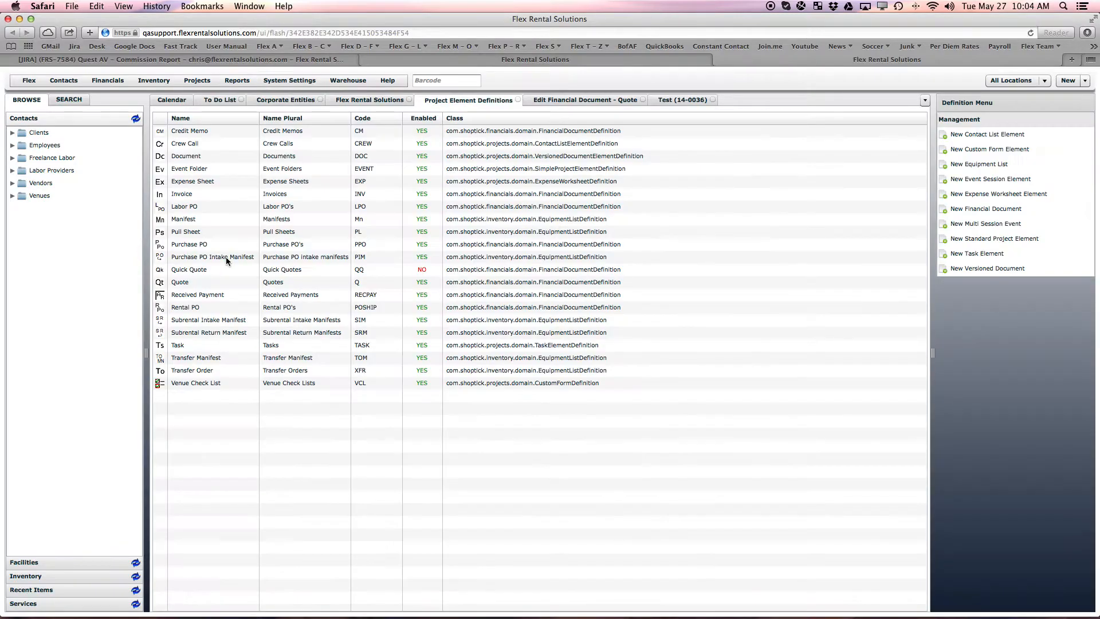
pyautogui.doubleClick(191, 280)
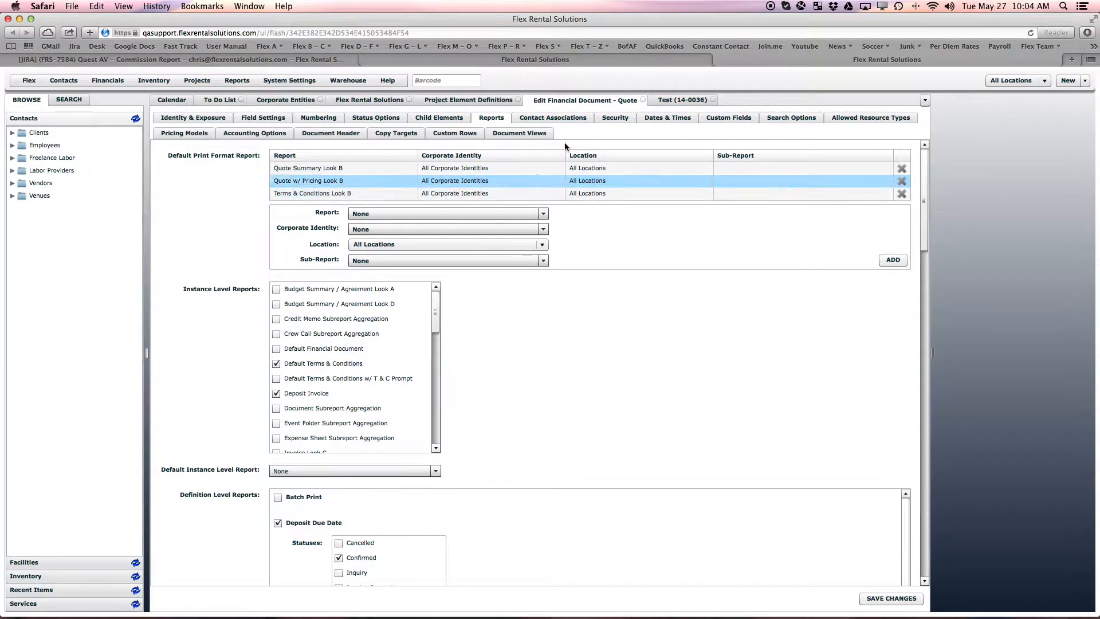
# Generate the Default Terms & Conditions report from the Test (14-0036) quote
pyautogui.click(665, 102)
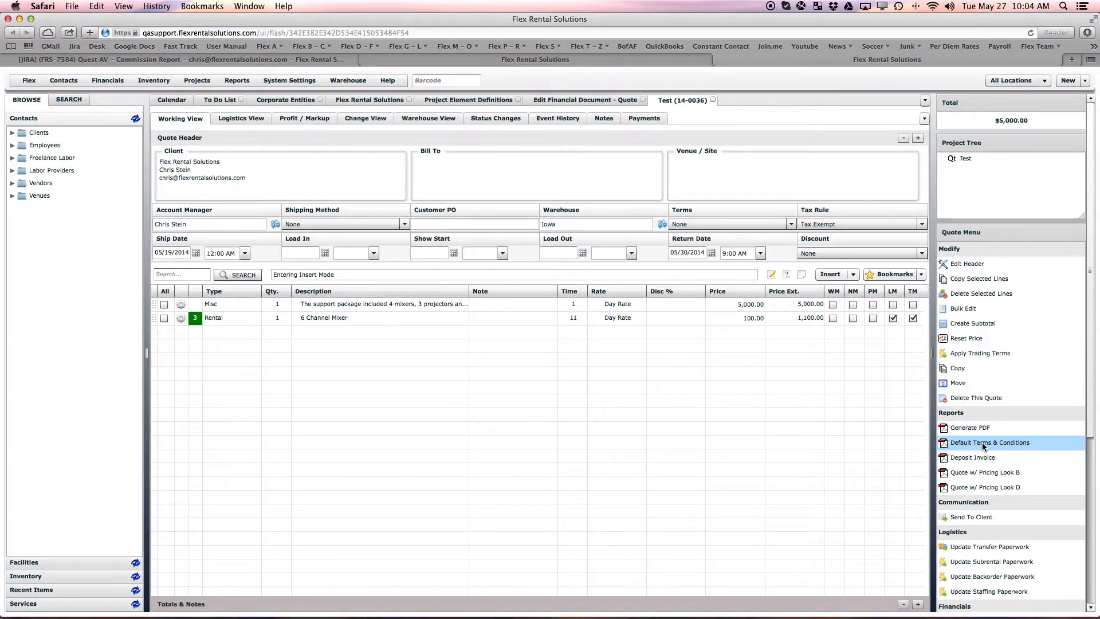
pyautogui.click(982, 444)
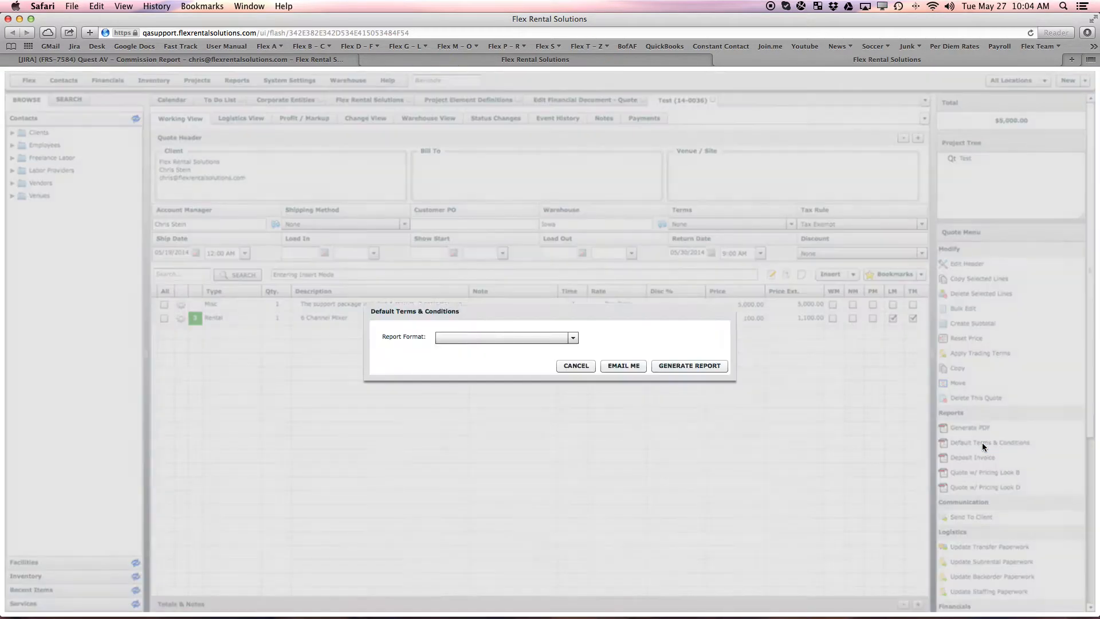
pyautogui.click(690, 367)
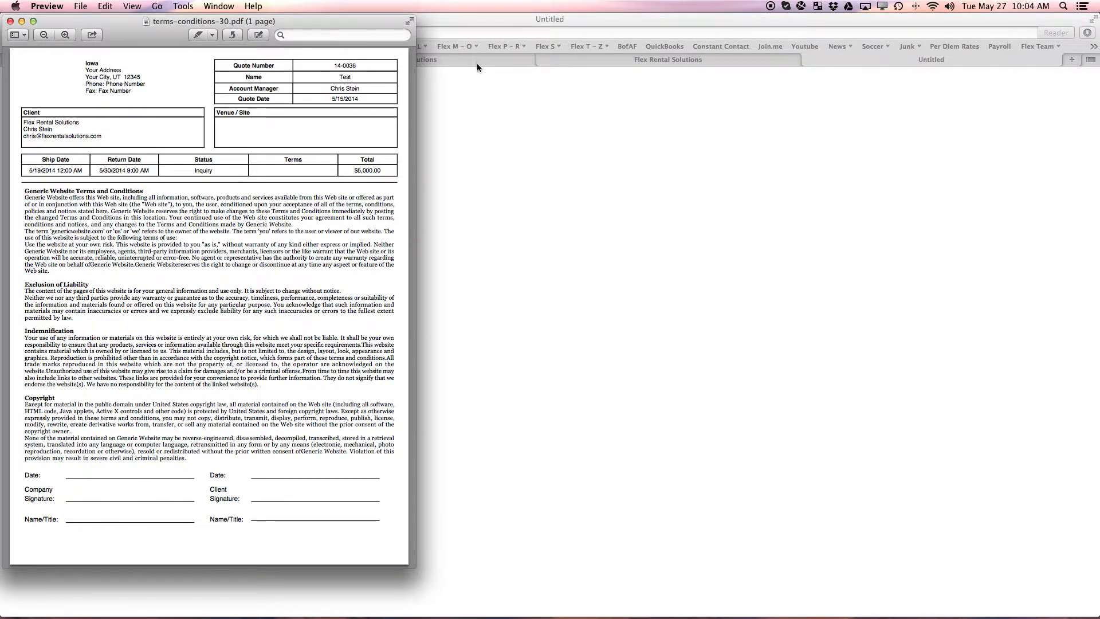
# Switch to Bean, set the title paragraph's spacing before and after to 0 pt, and select part of the body text
pyautogui.press('super+Tab')
pyautogui.press('super+Tab')
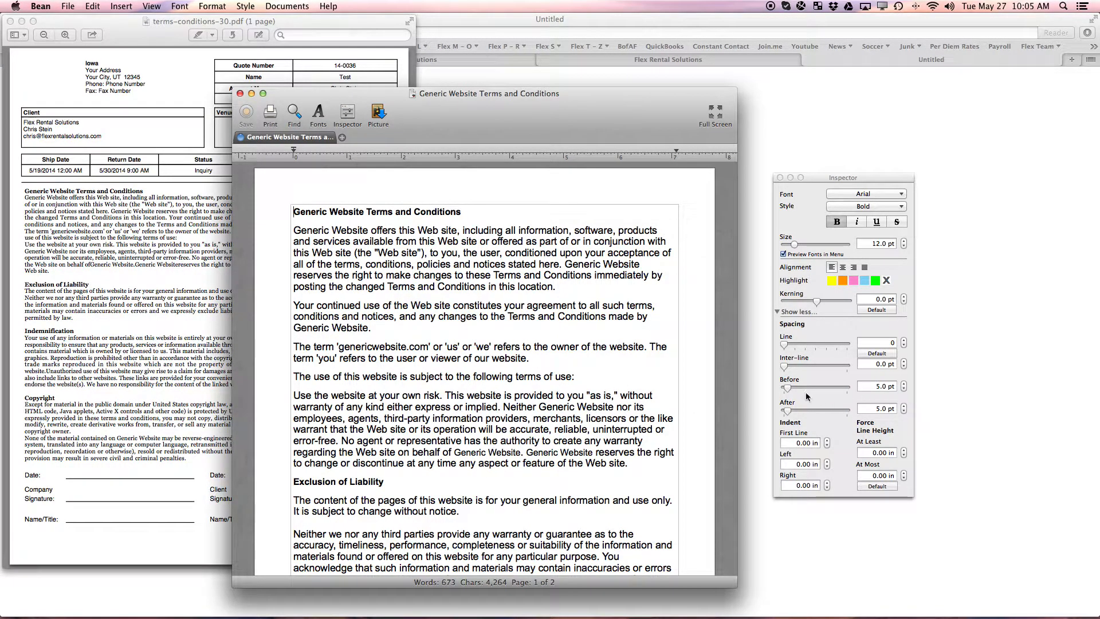
pyautogui.moveTo(787, 388); pyautogui.dragTo(782, 412)
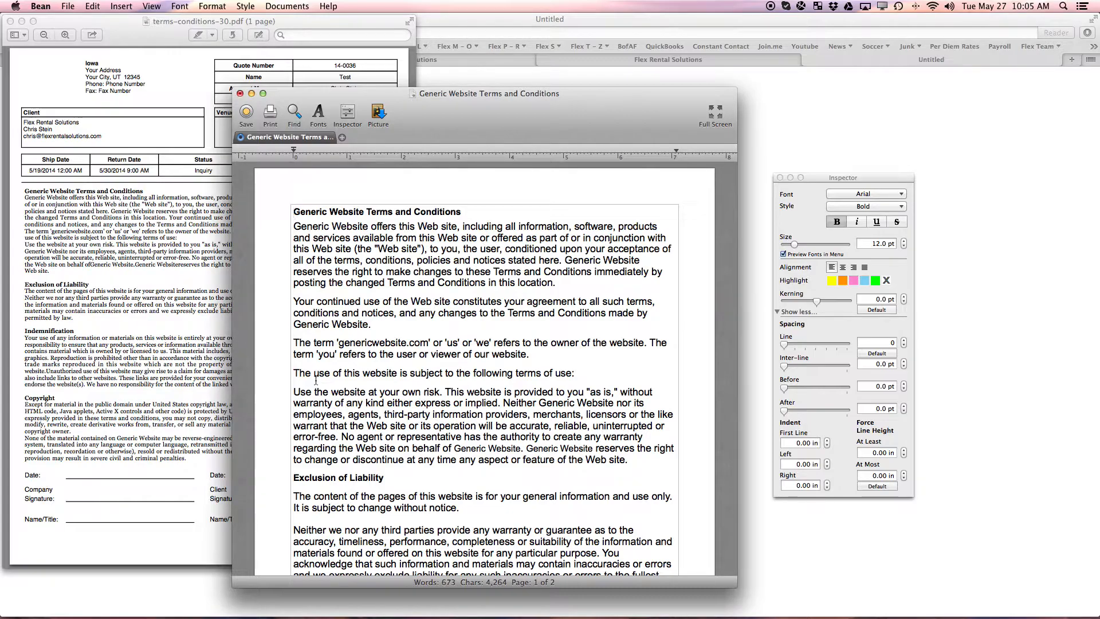
pyautogui.scroll(1, 397, 317)
pyautogui.moveTo(293, 274); pyautogui.dragTo(428, 401)
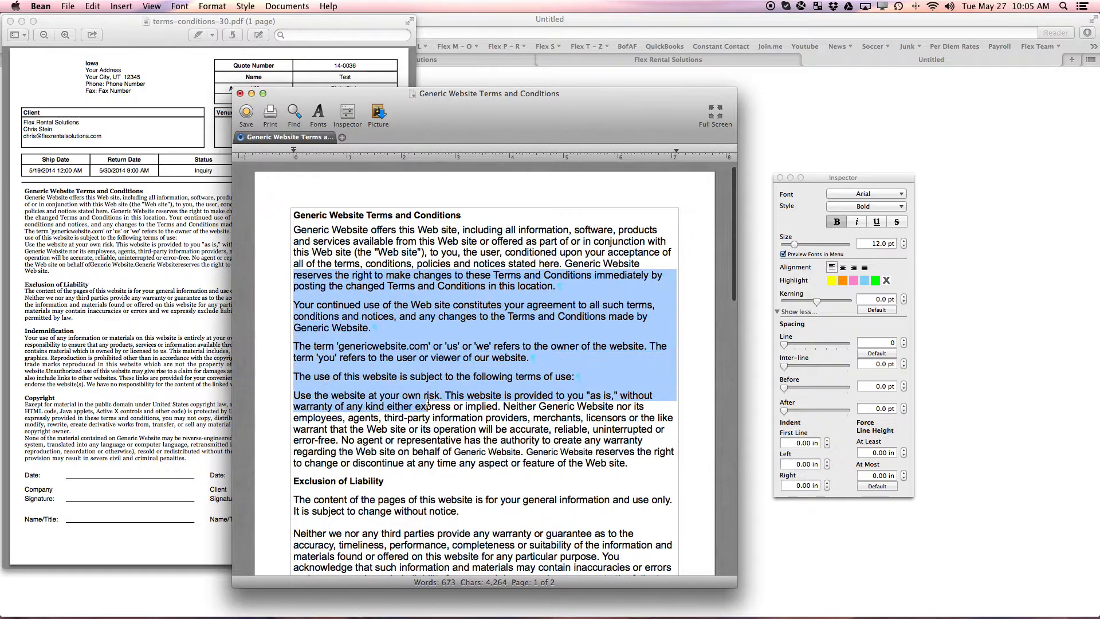
# Return to the Test quote in Safari and generate its Default Terms & Conditions report again
pyautogui.click(167, 319)
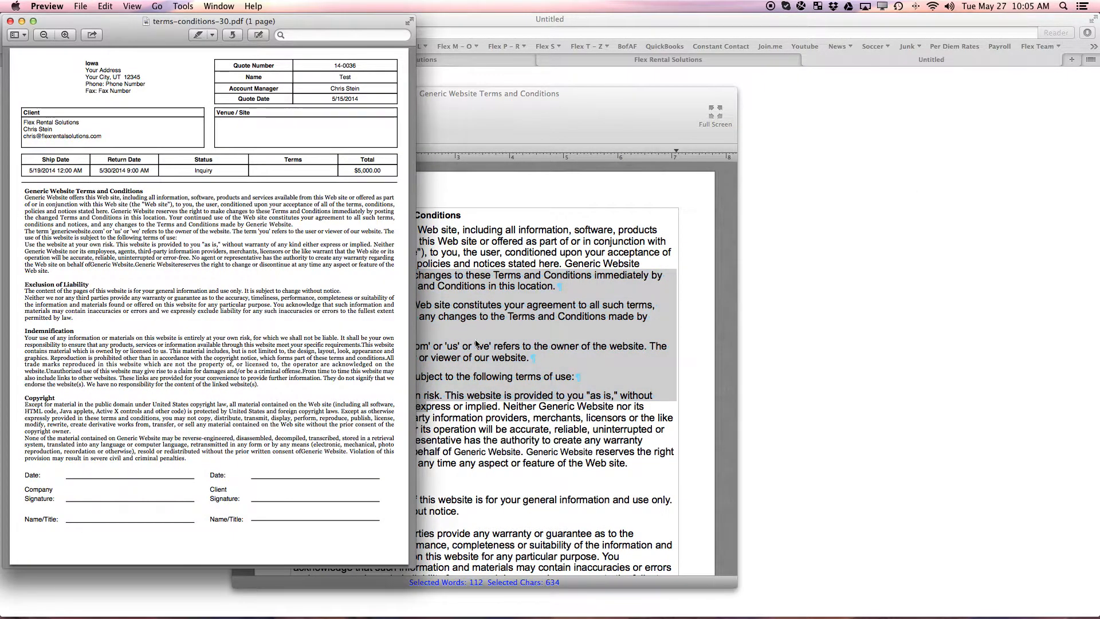
pyautogui.click(754, 155)
pyautogui.click(721, 60)
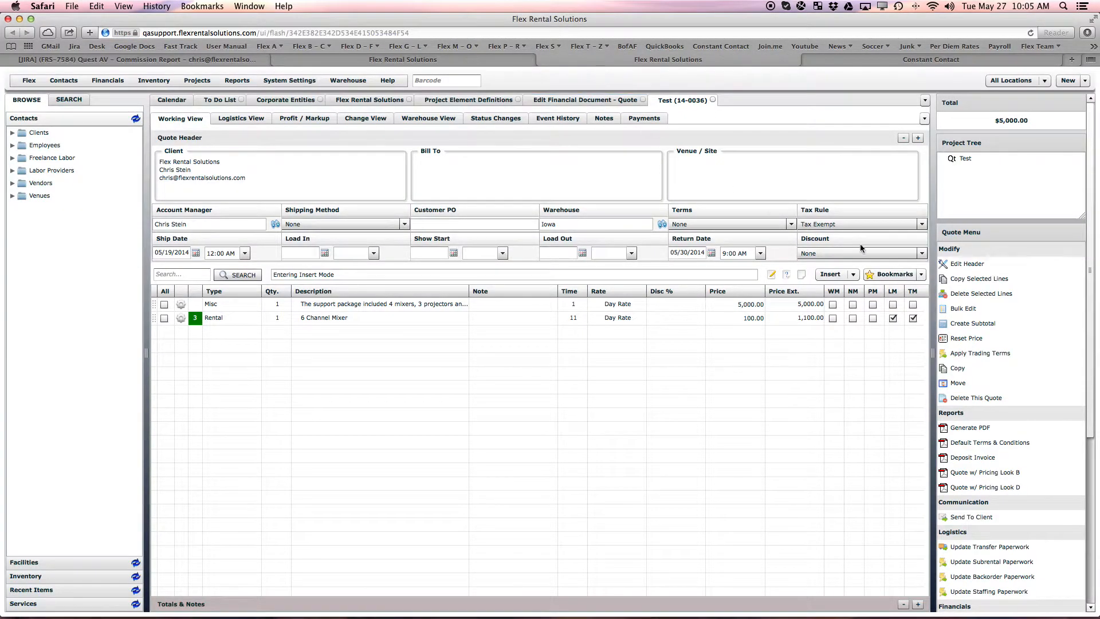
pyautogui.click(978, 446)
pyautogui.click(671, 367)
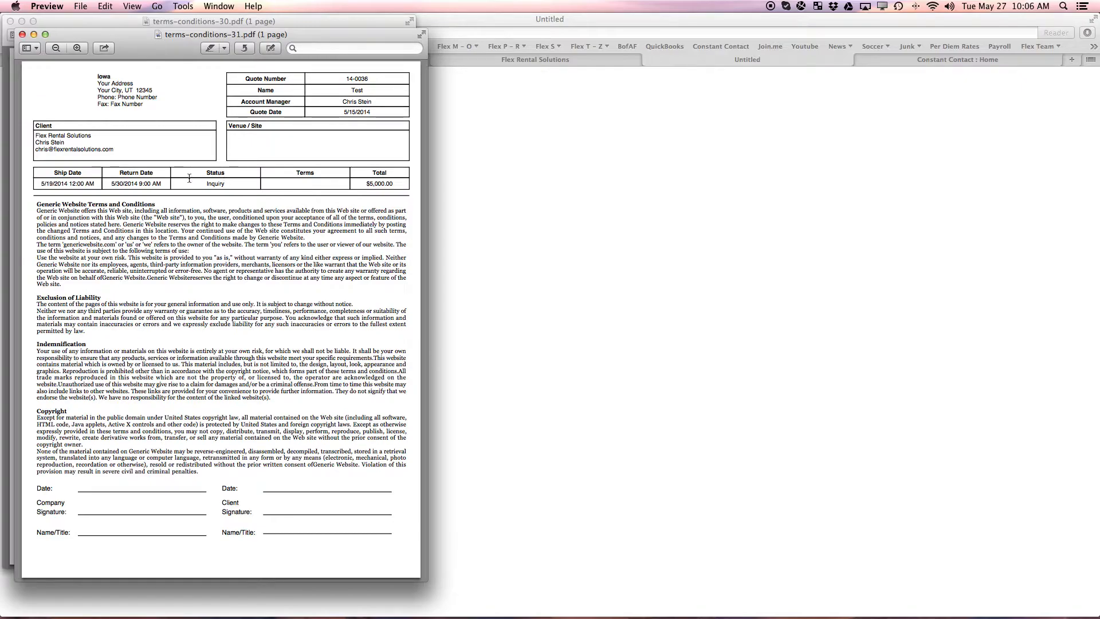
# Review the terms text in the generated PDF, close that PDF, and return to the Flex quote in Safari
pyautogui.moveTo(34, 203); pyautogui.dragTo(172, 453)
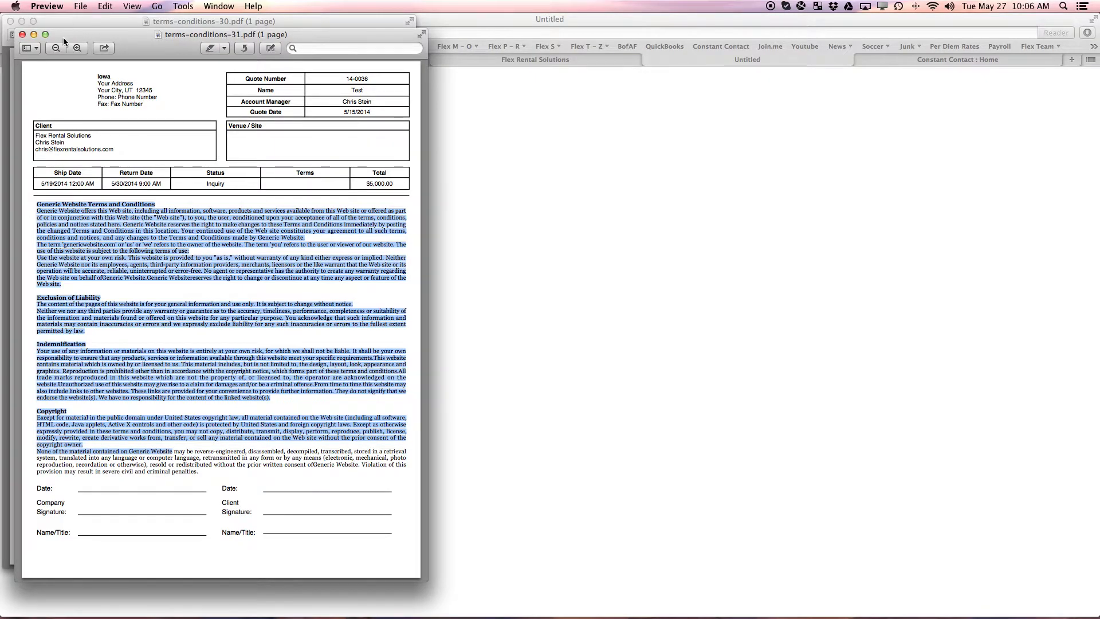
pyautogui.click(23, 35)
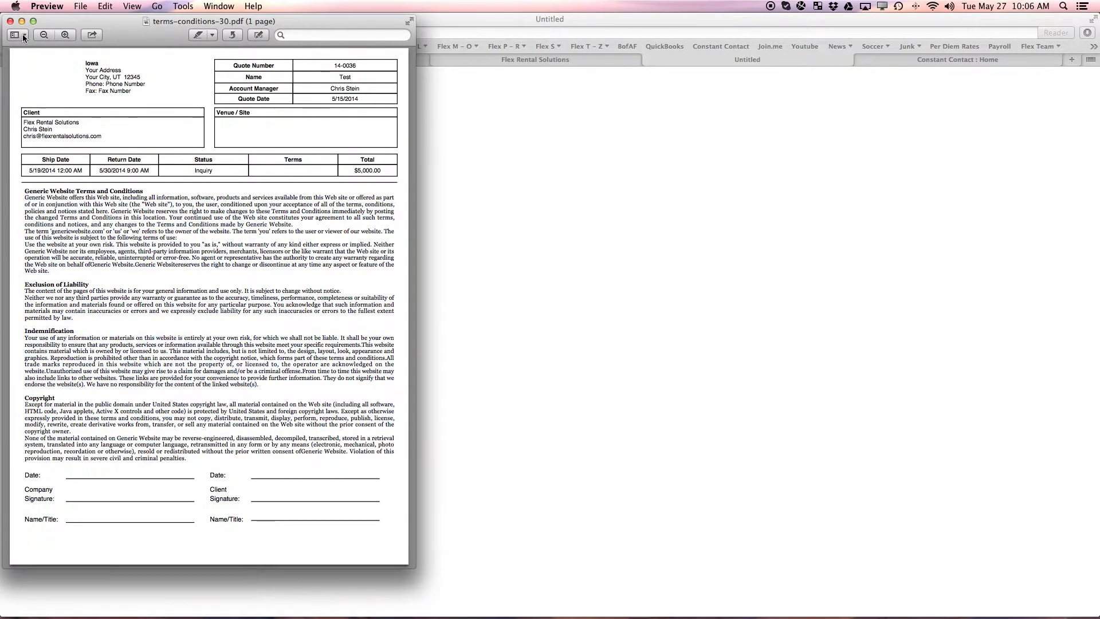
pyautogui.click(531, 64)
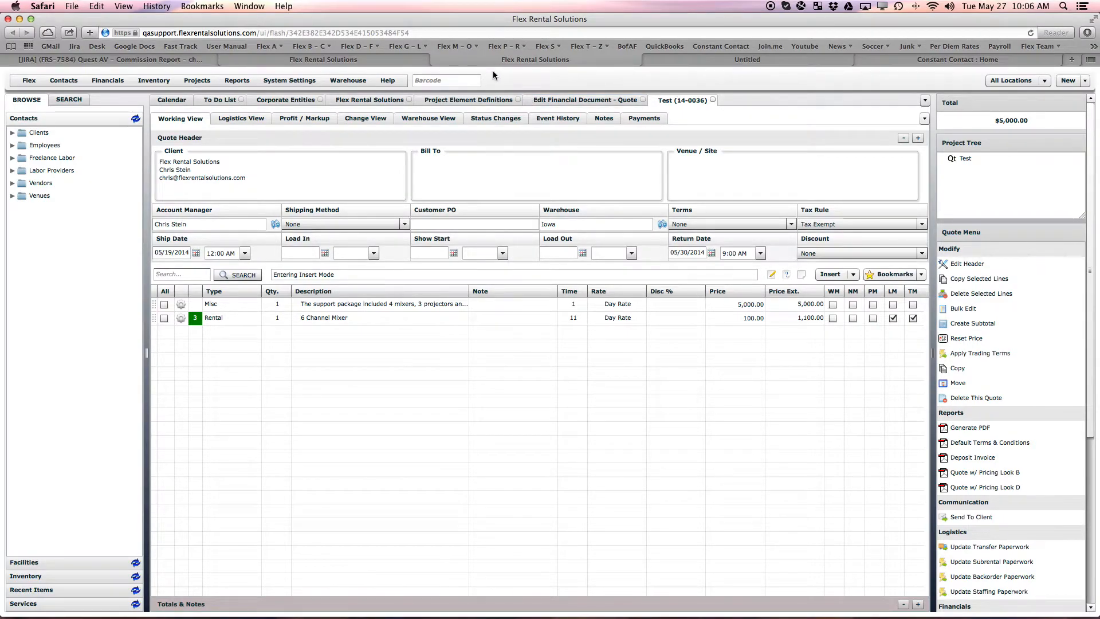
# Enable the Terms & Conditions Look A and Look B instance level reports in the Quote definition and save the changes
pyautogui.click(547, 101)
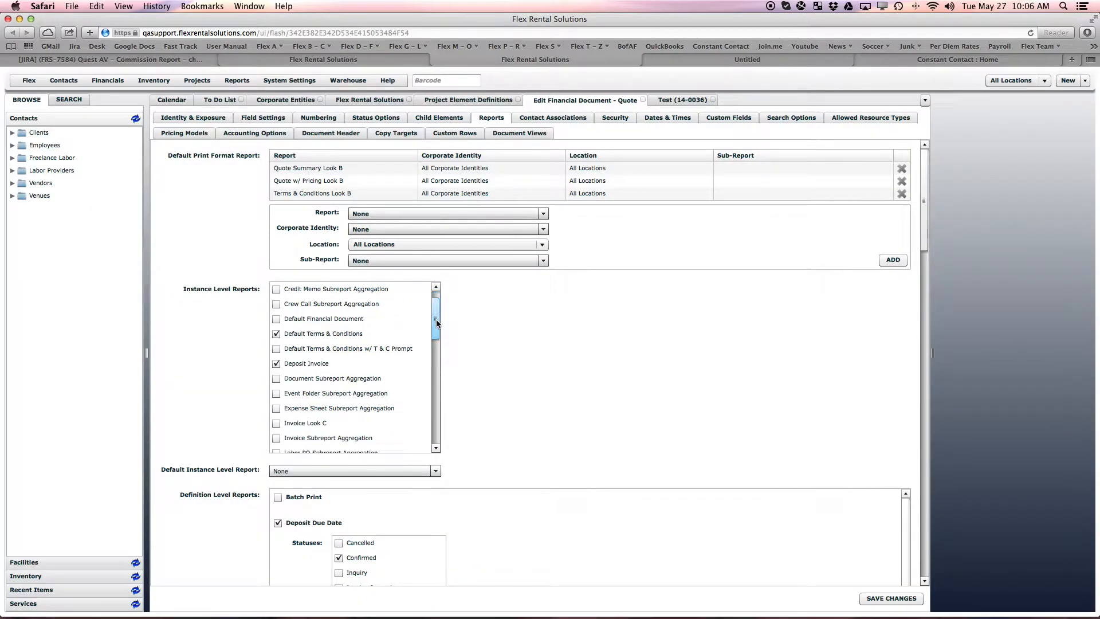
pyautogui.moveTo(436, 320); pyautogui.dragTo(439, 424)
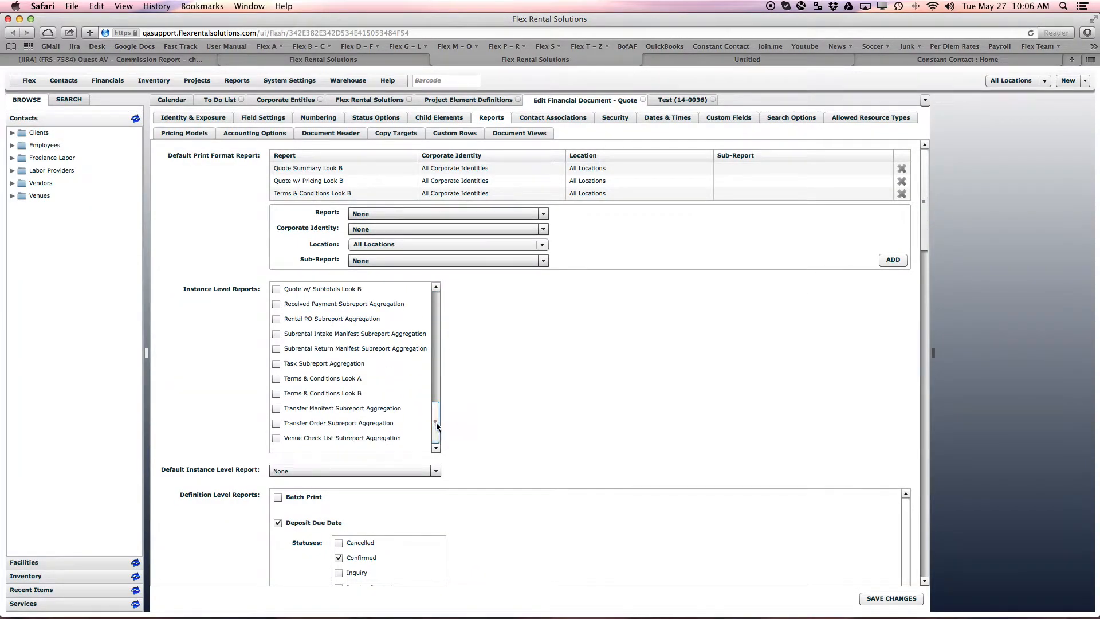
pyautogui.click(277, 378)
pyautogui.click(277, 393)
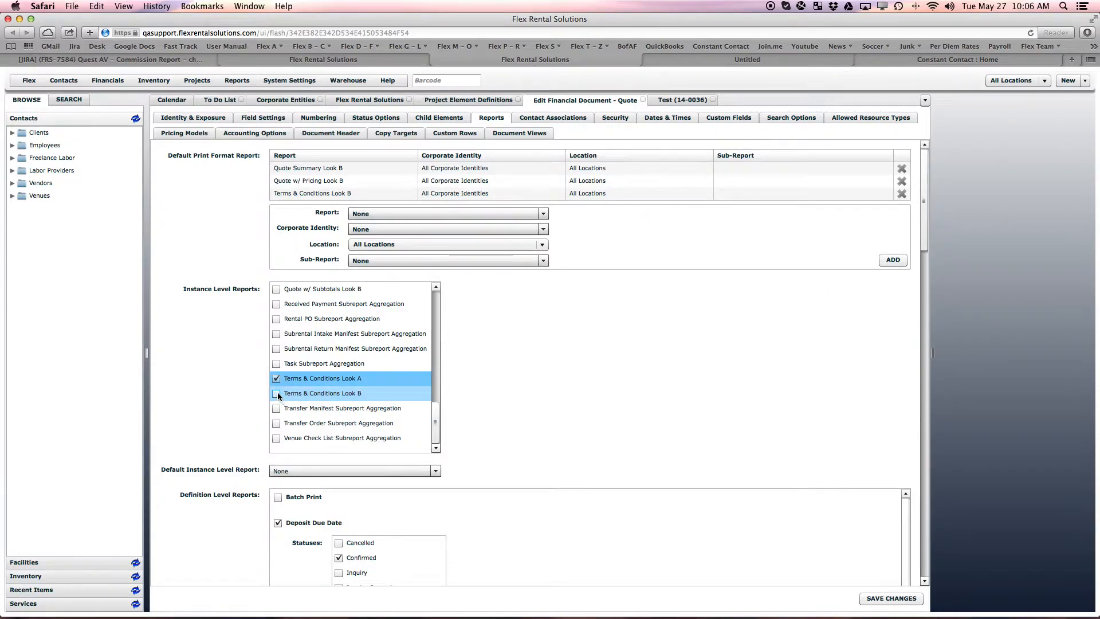
pyautogui.click(891, 598)
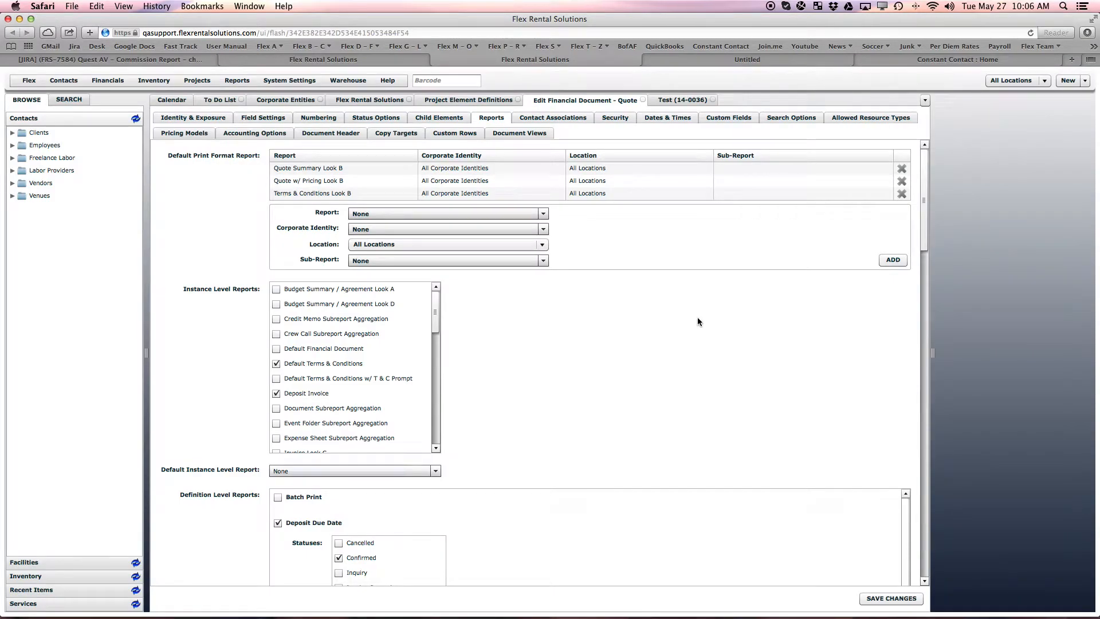
# Refresh the Test (14-0036) quote, generate its Terms & Conditions Look A report, and review the heading in the PDF
pyautogui.click(664, 103)
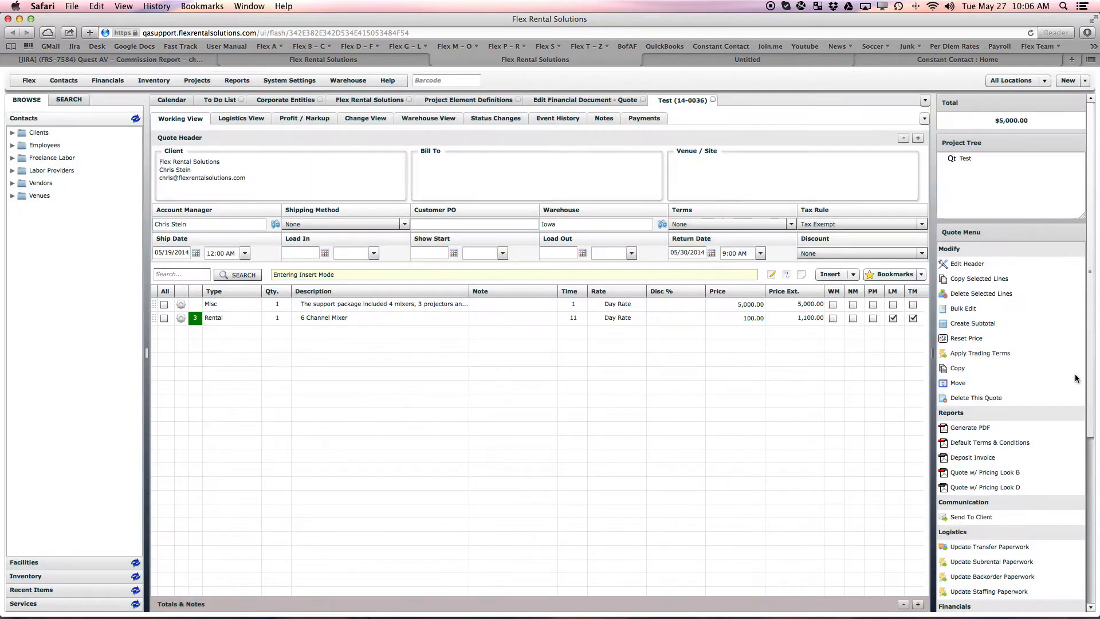
pyautogui.click(968, 158)
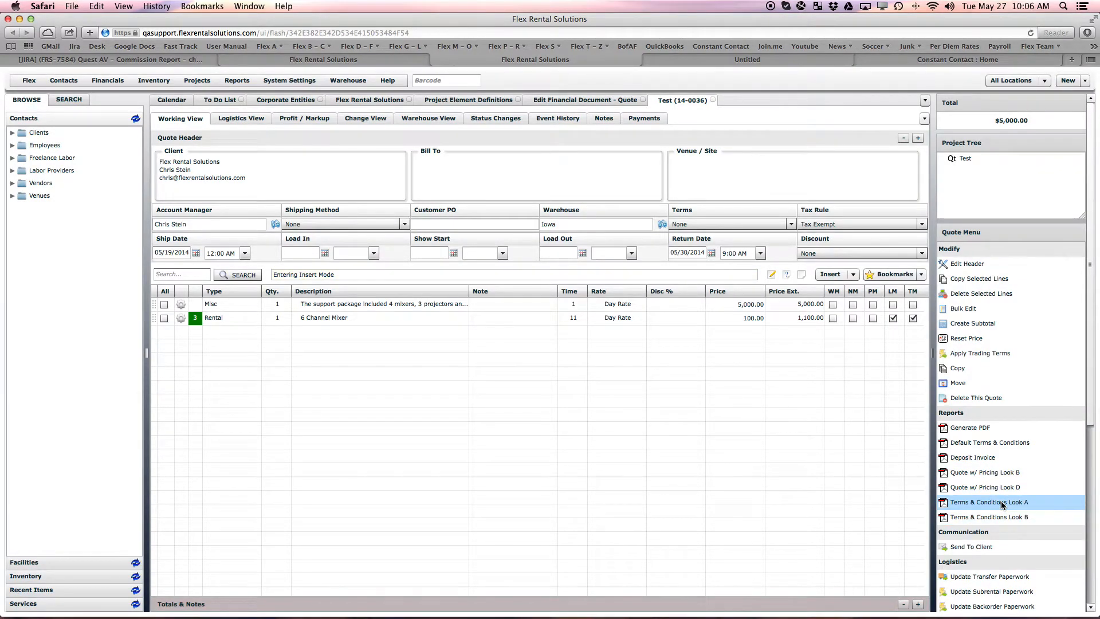
pyautogui.click(1002, 504)
pyautogui.click(669, 370)
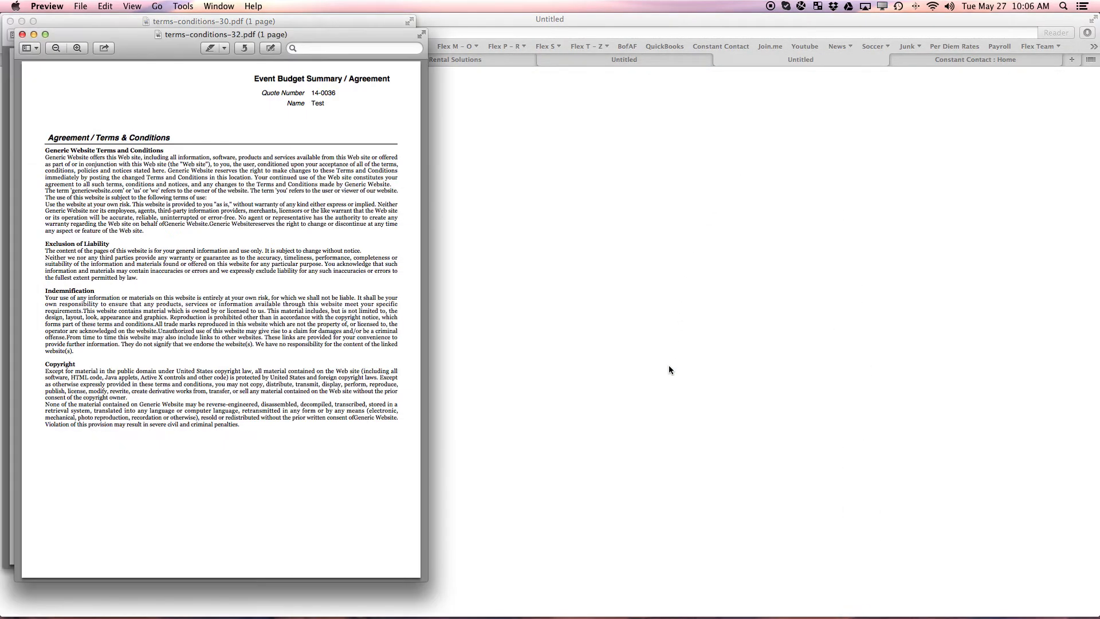
pyautogui.moveTo(338, 106); pyautogui.dragTo(251, 76)
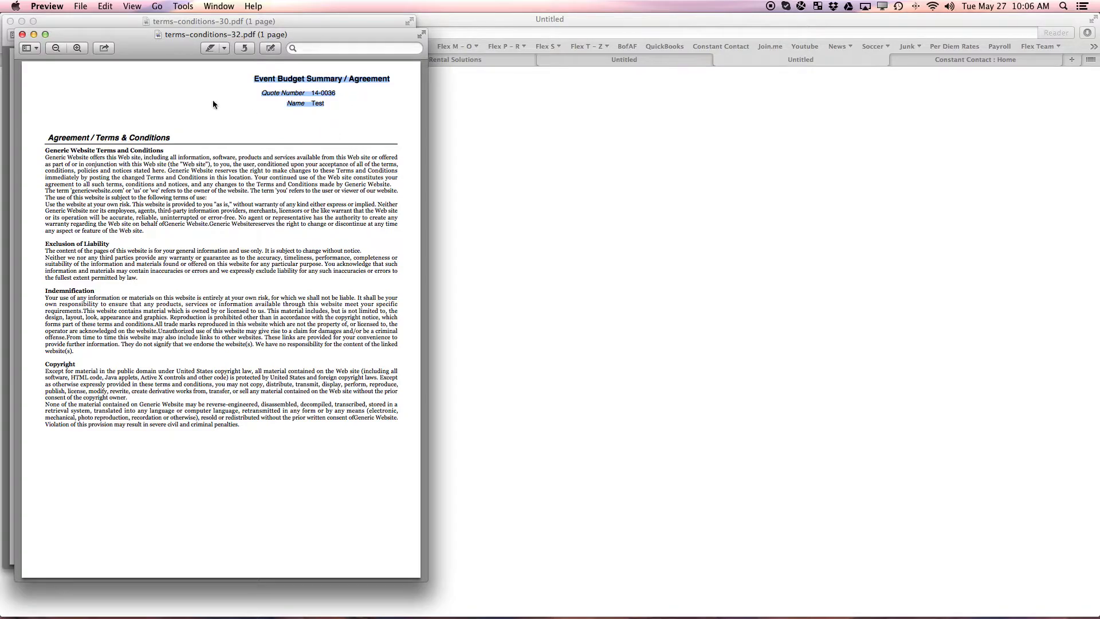
# Close the open terms and conditions PDFs and the blank Safari tabs left by the reports
pyautogui.click(22, 35)
pyautogui.click(10, 21)
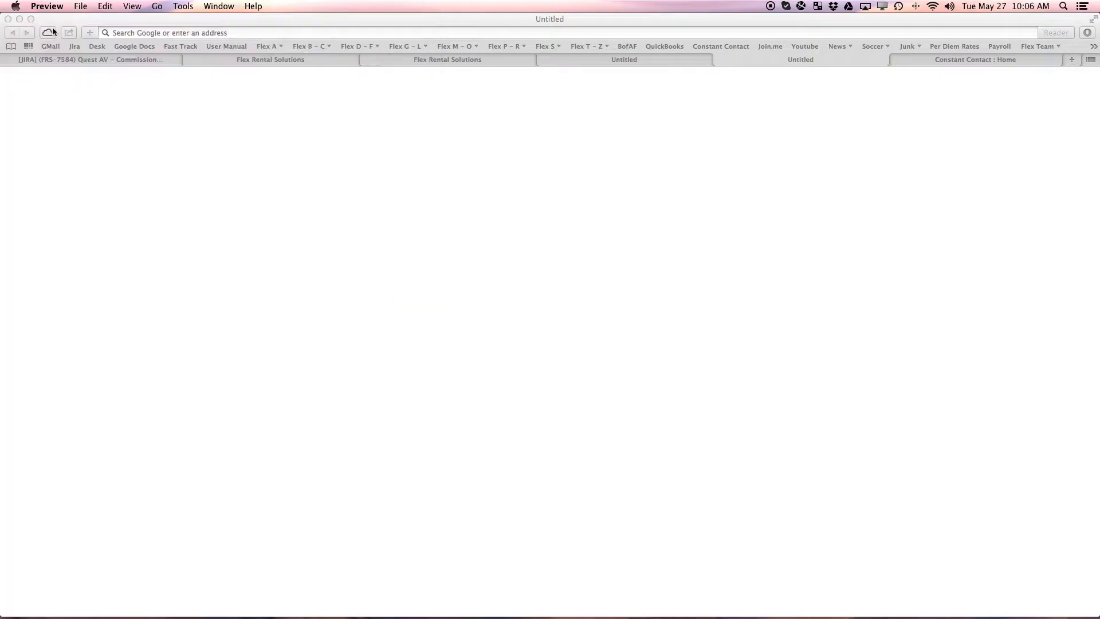
pyautogui.click(720, 59)
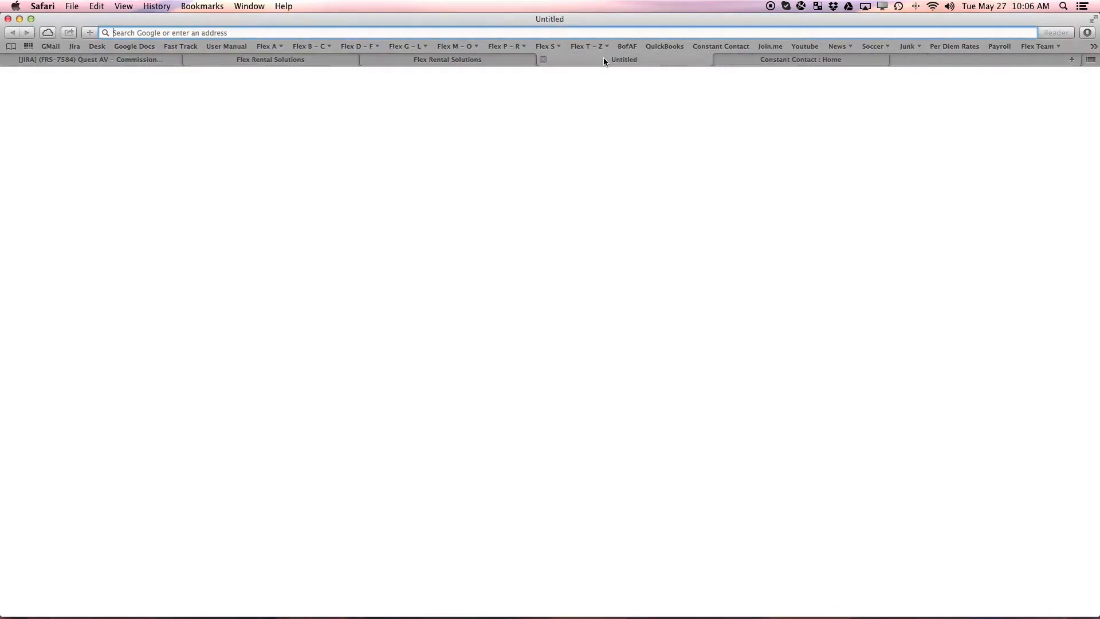
pyautogui.click(543, 60)
# Generate the Terms & Conditions Look B report from the Test quote and review its header details
pyautogui.click(1014, 517)
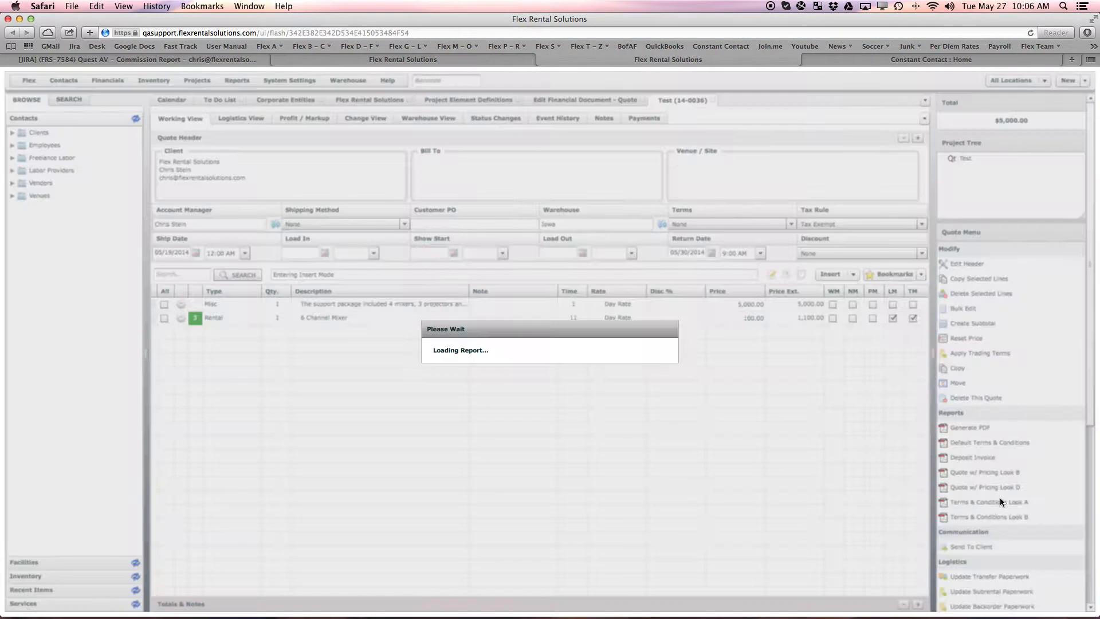
pyautogui.click(689, 368)
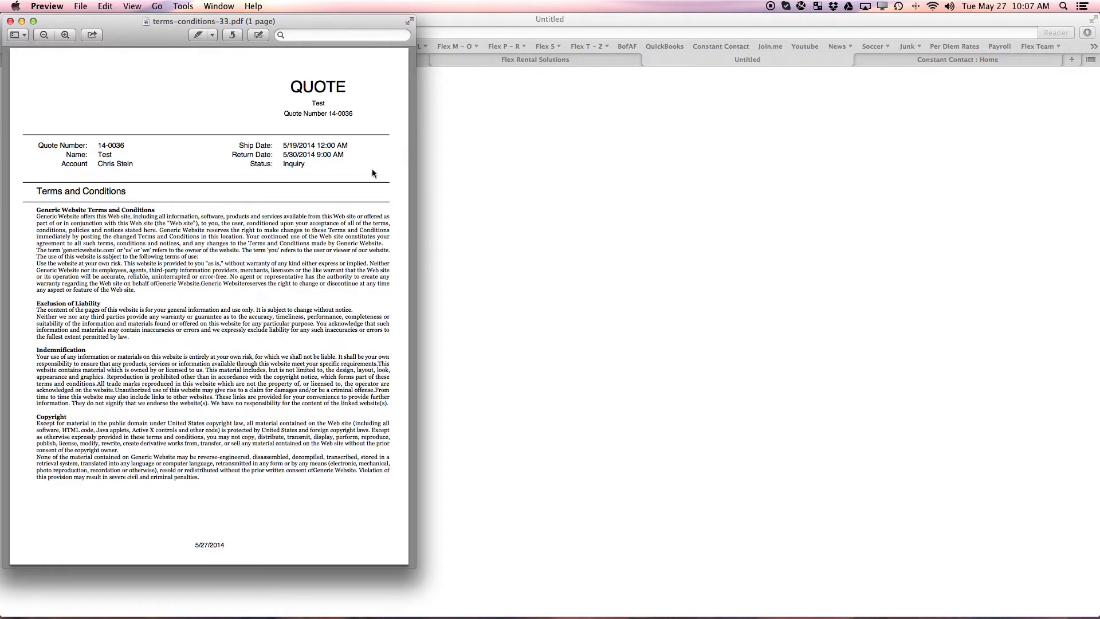
pyautogui.moveTo(334, 164); pyautogui.dragTo(45, 146)
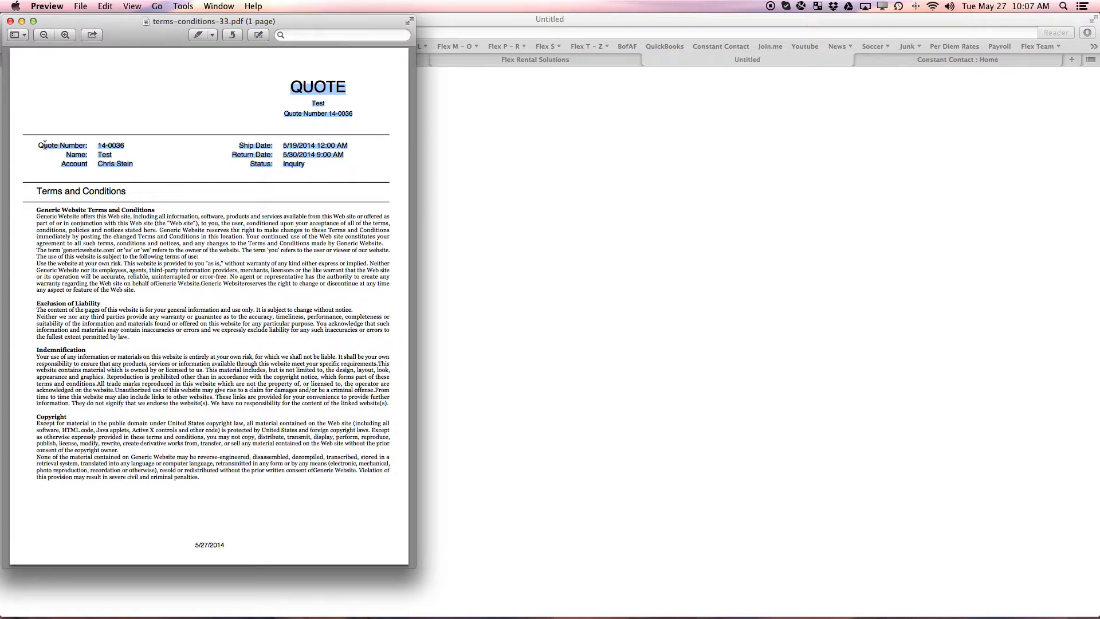
# Close the Look B report PDF and its blank Safari tab to get back to the Test quote
pyautogui.click(11, 22)
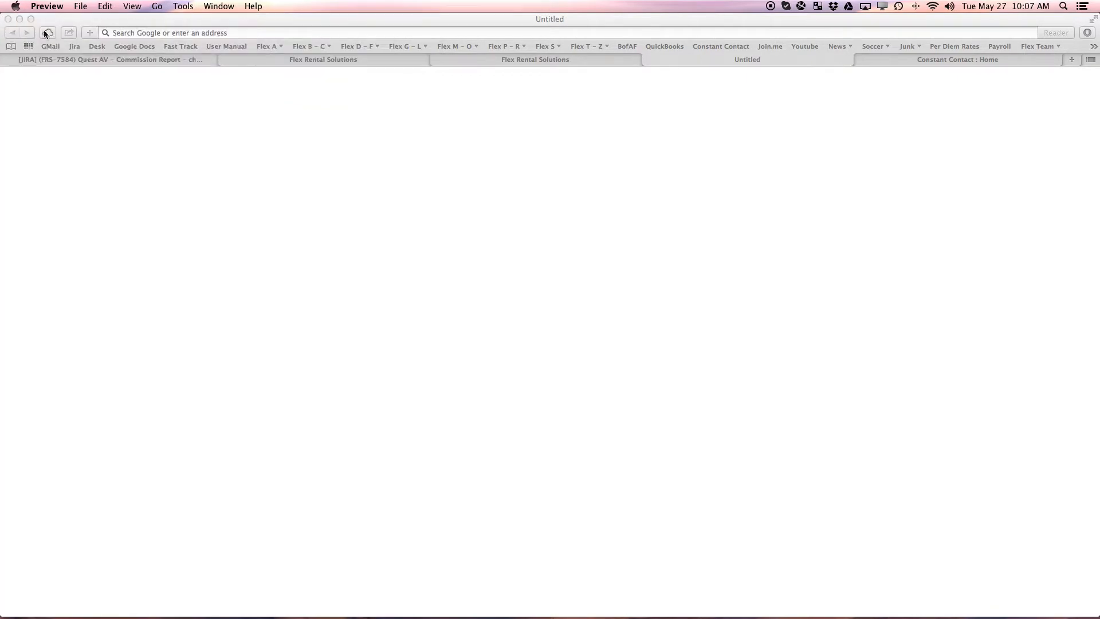
pyautogui.click(647, 60)
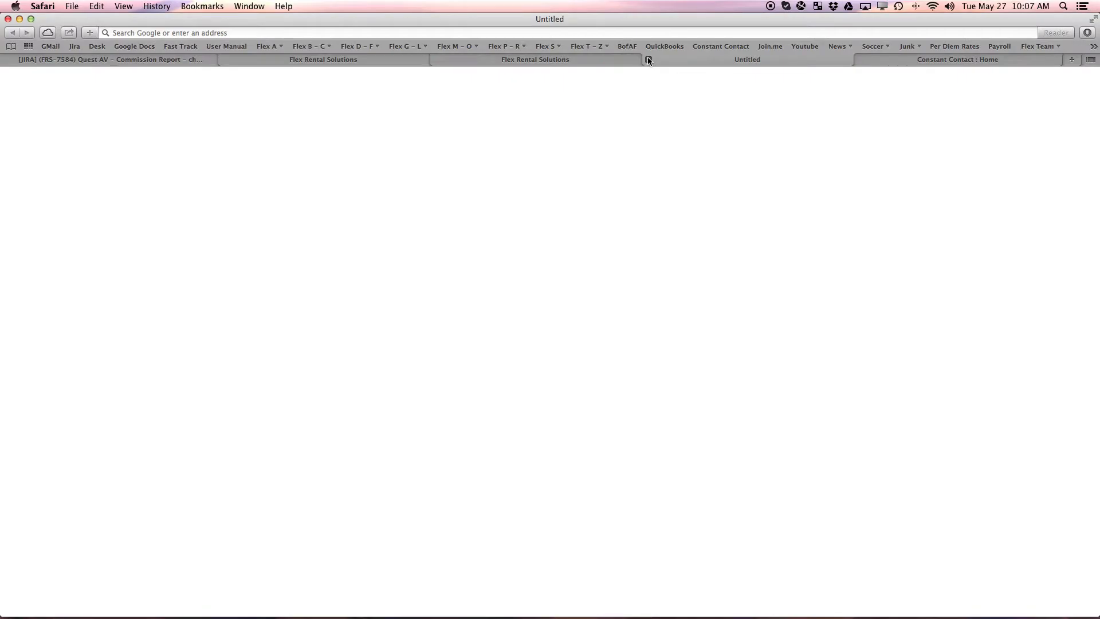
pyautogui.click(647, 60)
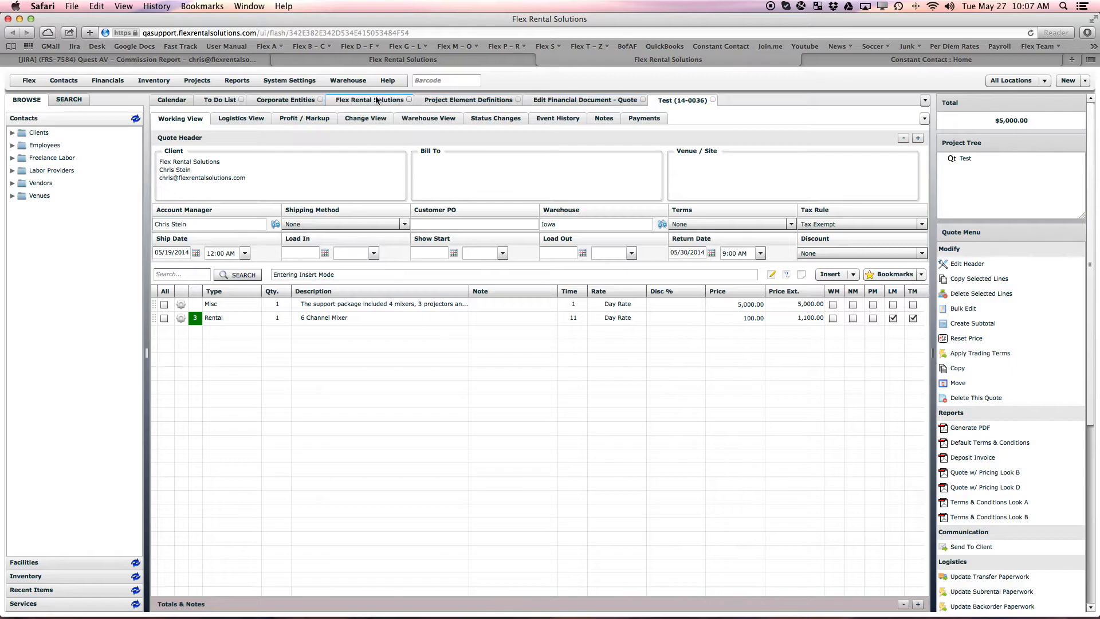
# Open the Quote definition for editing from the project element definitions list
pyautogui.click(197, 80)
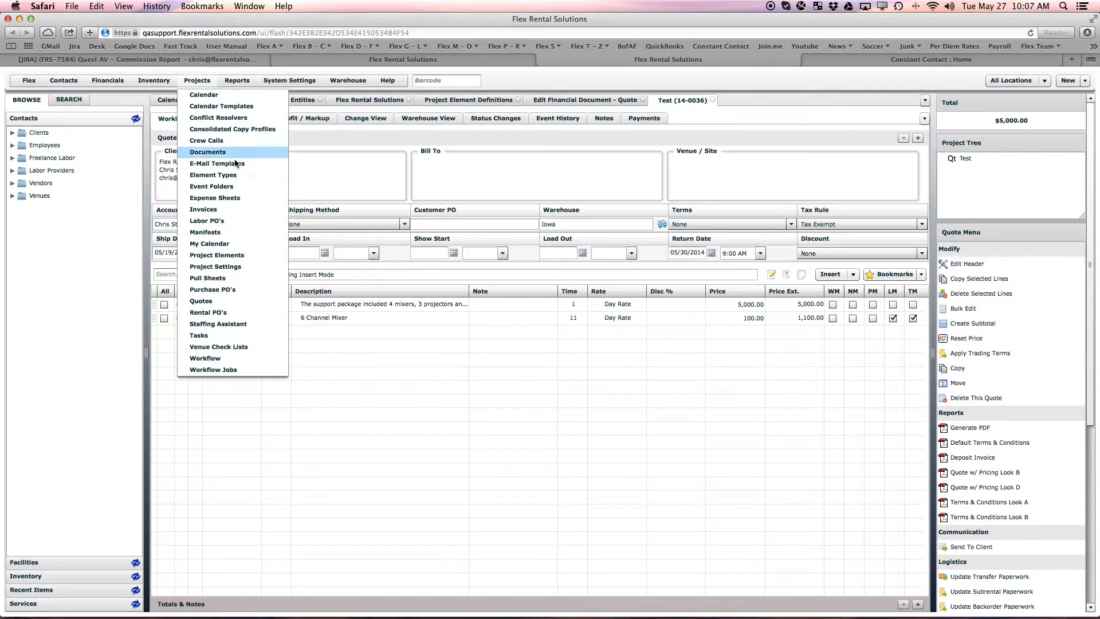
pyautogui.click(239, 255)
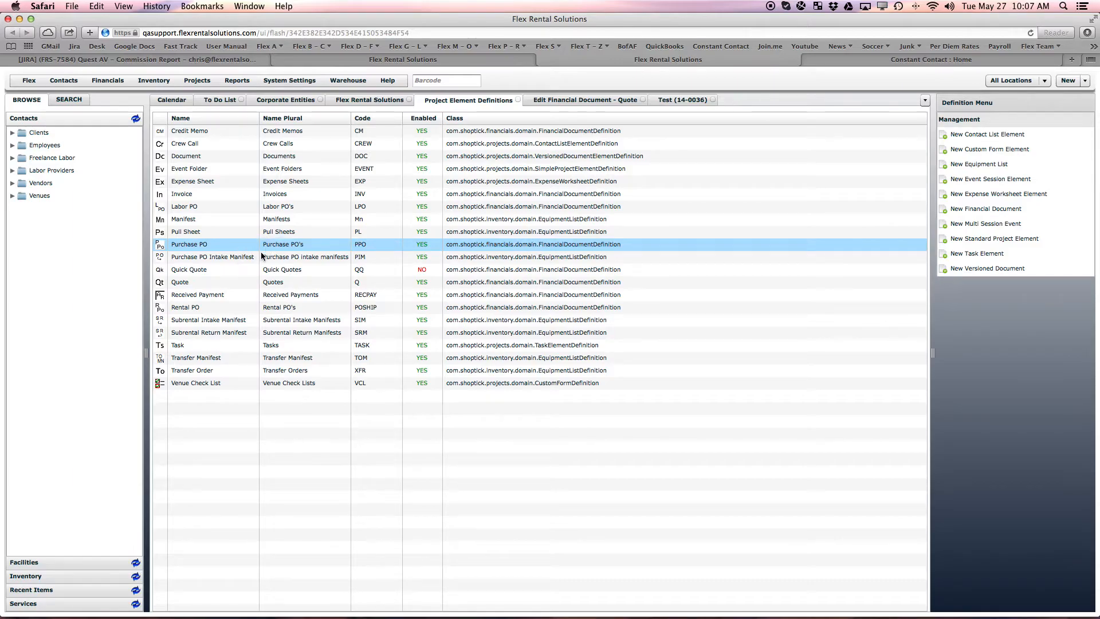
pyautogui.click(179, 283)
pyautogui.doubleClick(179, 282)
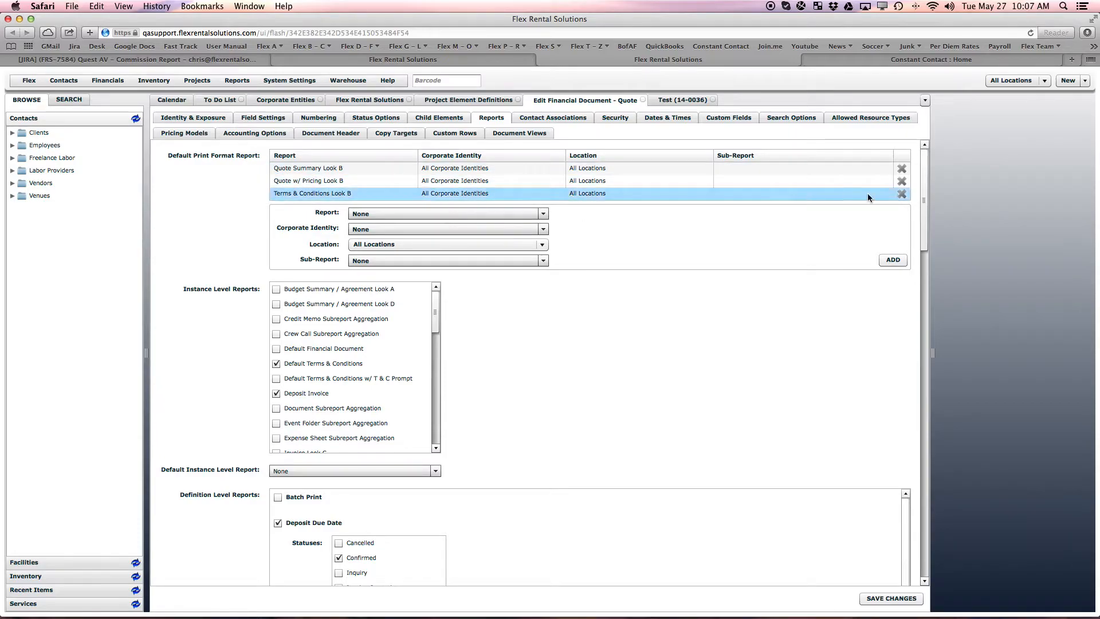
# Remove all three reports from the Quote definition's default print format list
pyautogui.click(902, 169)
pyautogui.click(902, 170)
pyautogui.click(902, 169)
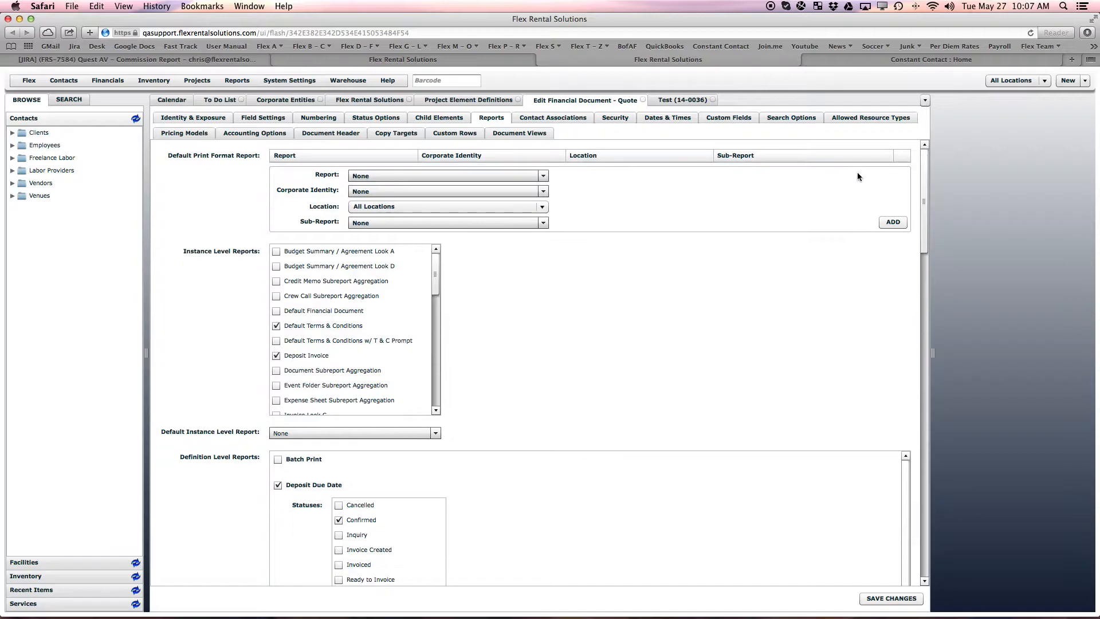
# Add Quote w/ Pricing Look B as a default print format report for all locations
pyautogui.click(466, 176)
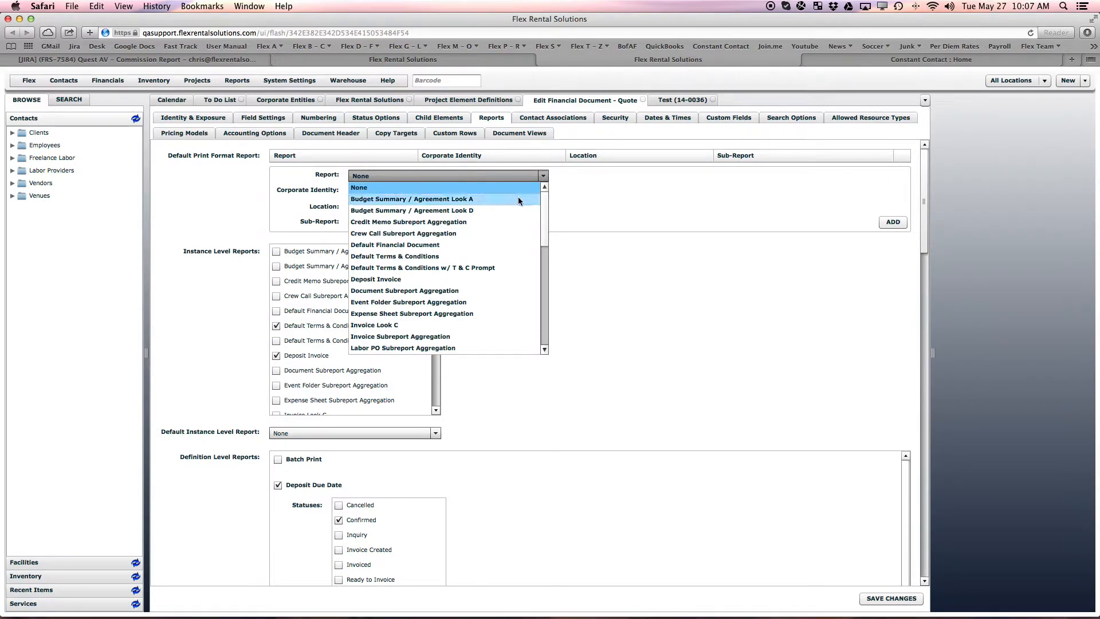
pyautogui.moveTo(544, 217); pyautogui.dragTo(549, 287)
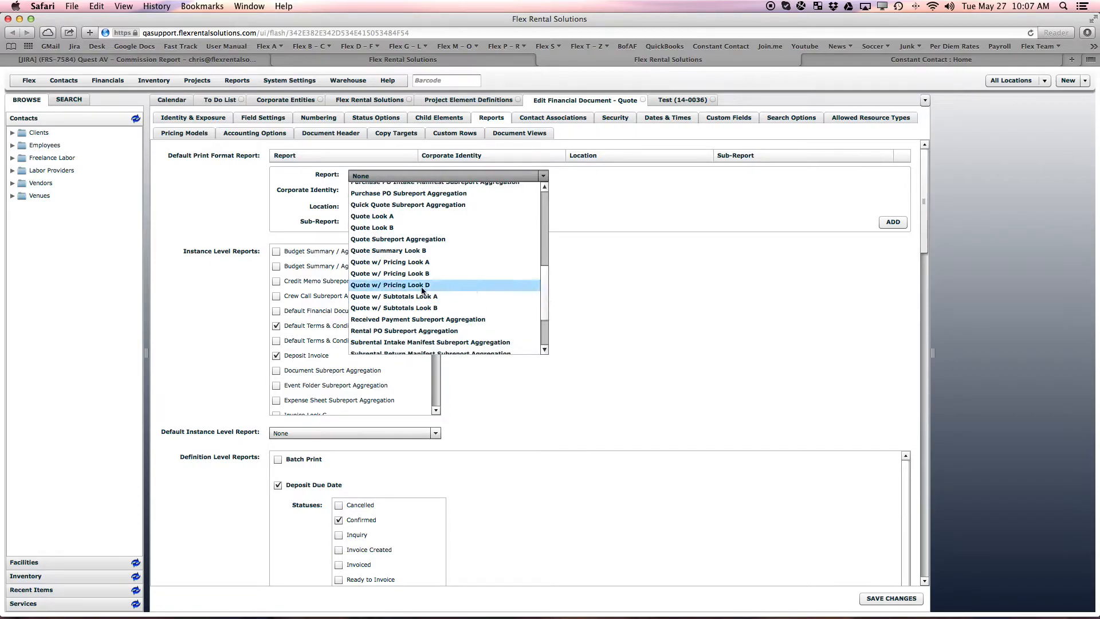
pyautogui.click(394, 273)
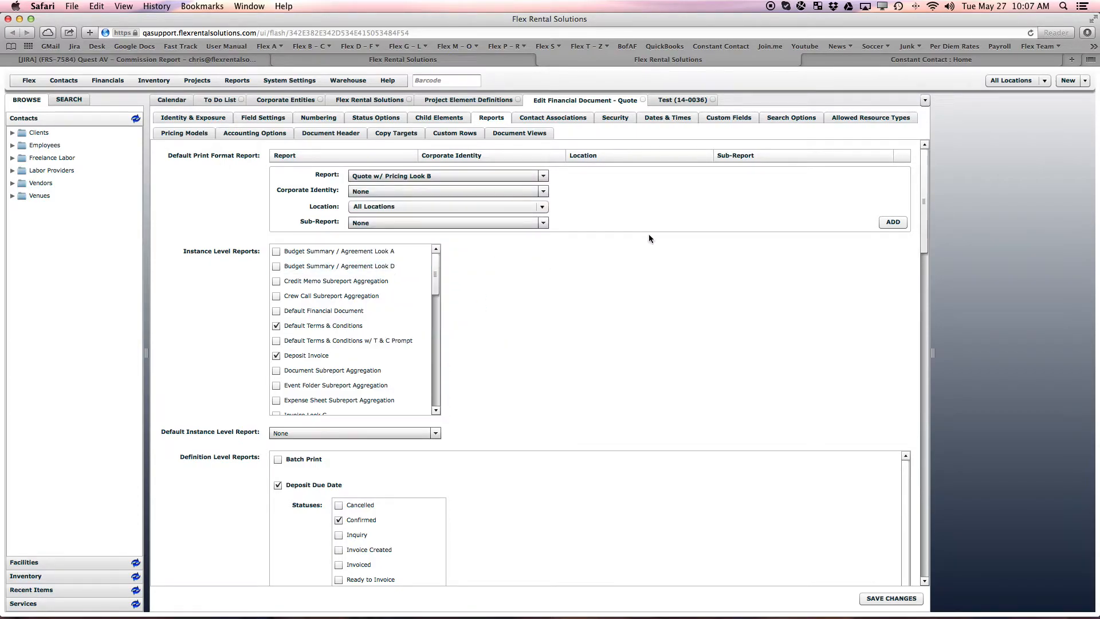
pyautogui.scroll(-2, 885, 230)
pyautogui.scroll(-12, 886, 181)
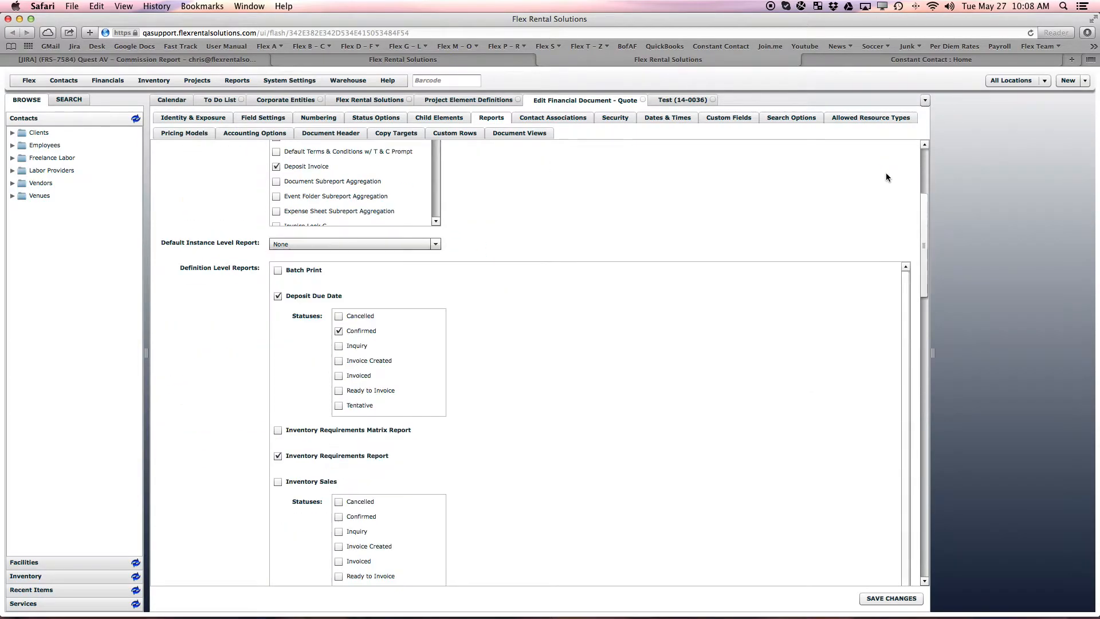
pyautogui.moveTo(924, 237); pyautogui.dragTo(932, 152)
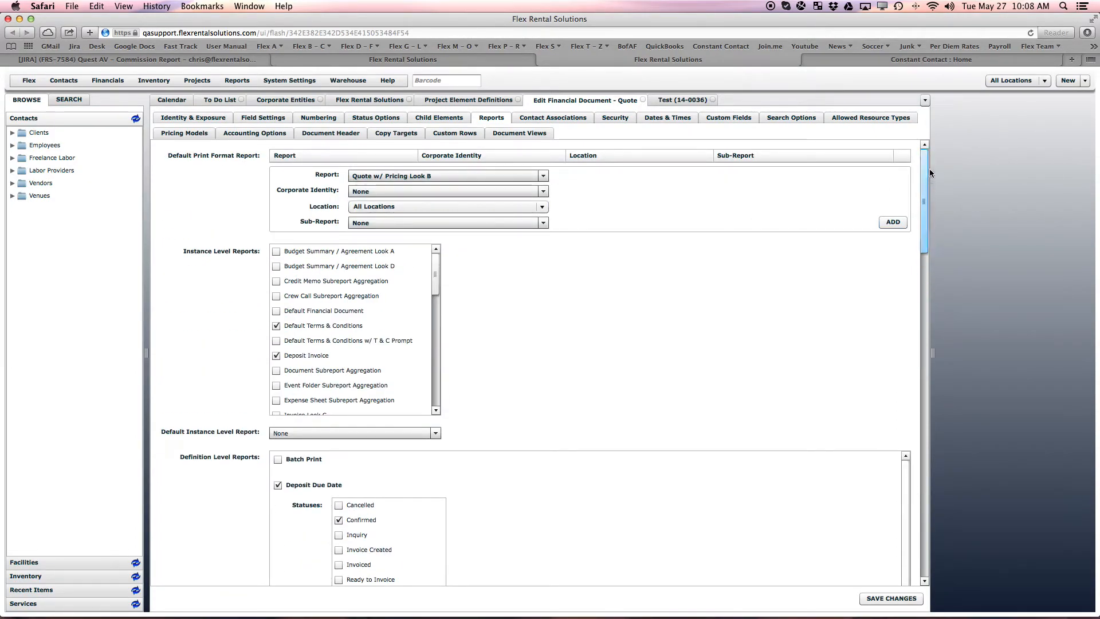
pyautogui.click(882, 224)
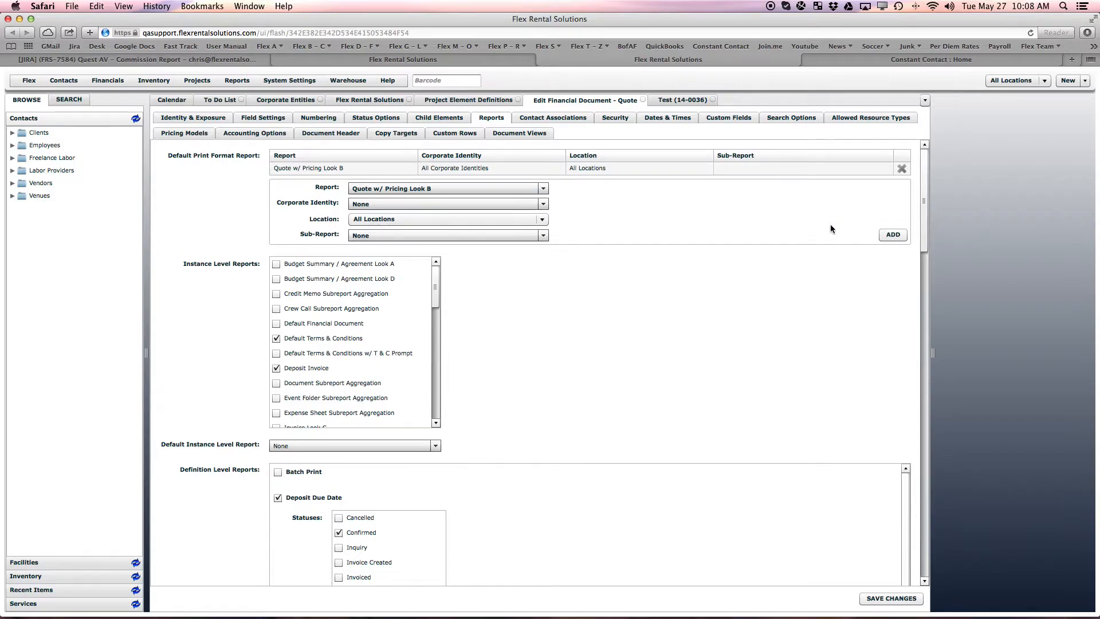
# Add Terms & Conditions Look B to the default print format reports for all locations
pyautogui.click(464, 190)
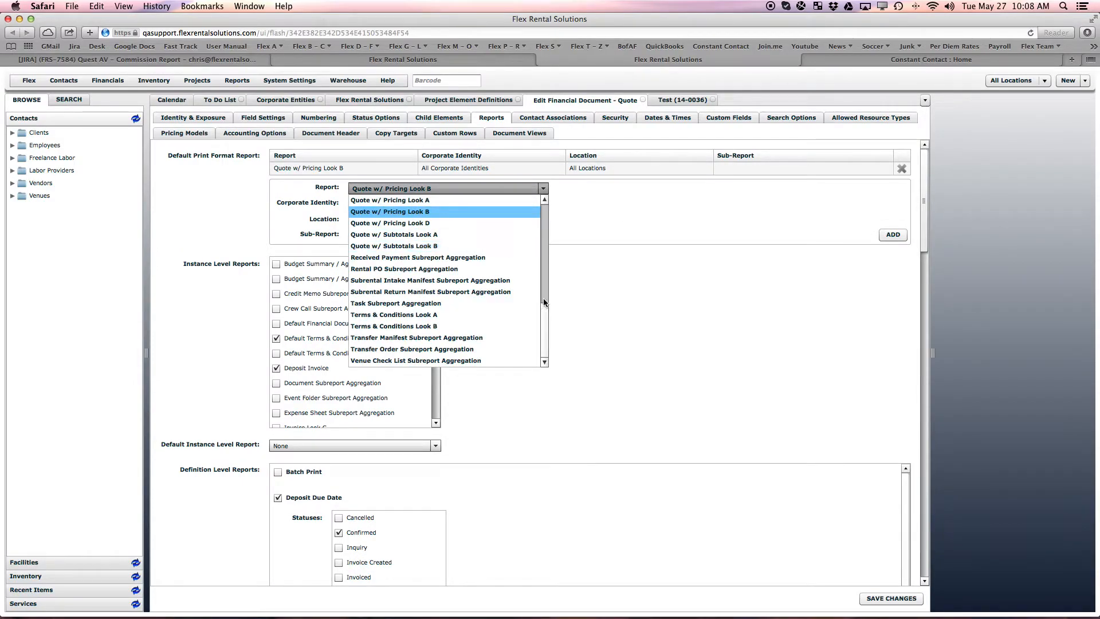
pyautogui.click(422, 327)
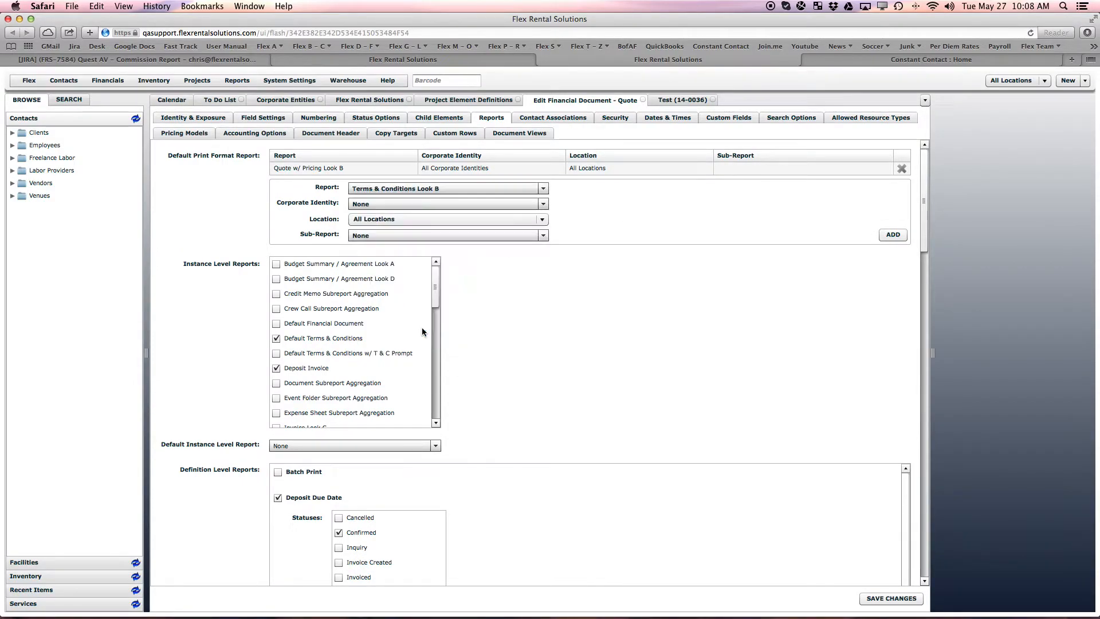
pyautogui.click(891, 235)
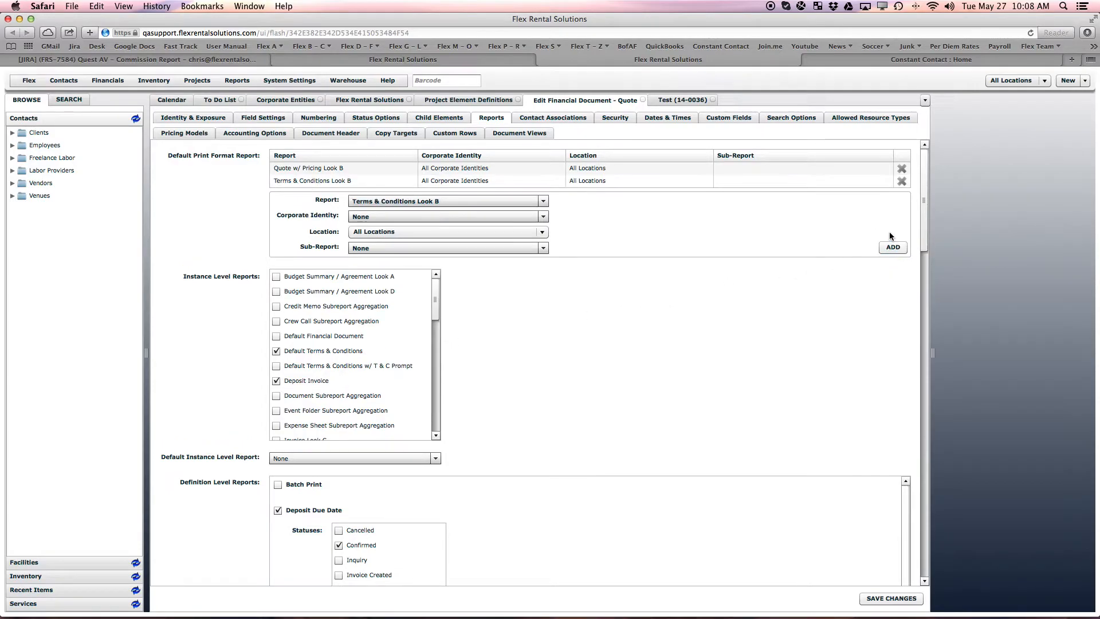
# Add Quote Summary Look B to the default print format reports for all locations
pyautogui.click(544, 201)
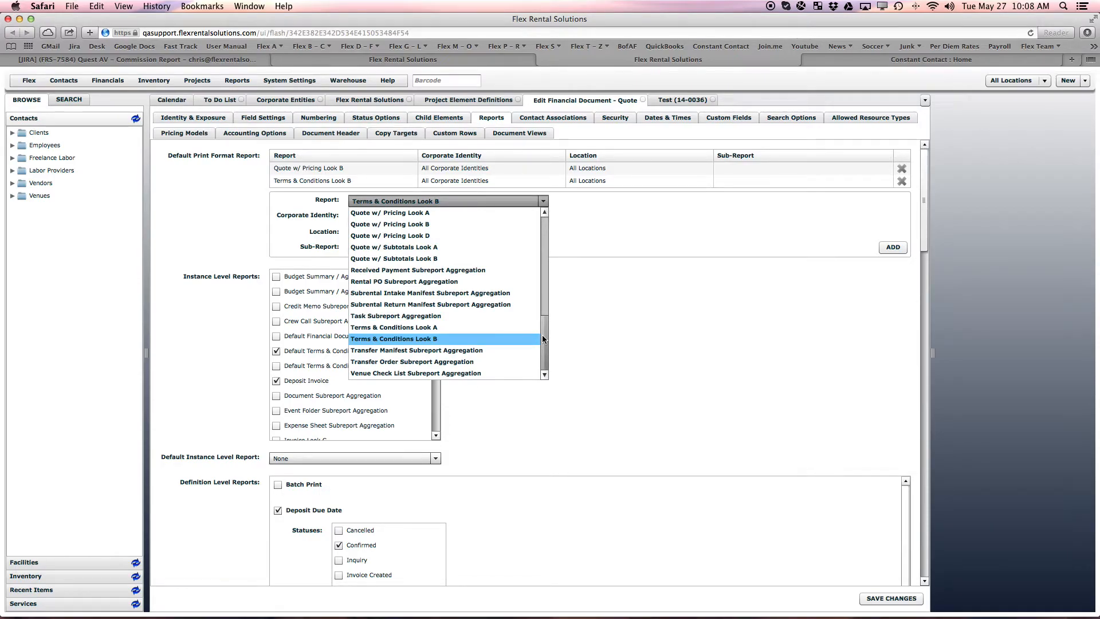
pyautogui.moveTo(542, 338); pyautogui.dragTo(541, 319)
pyautogui.click(404, 251)
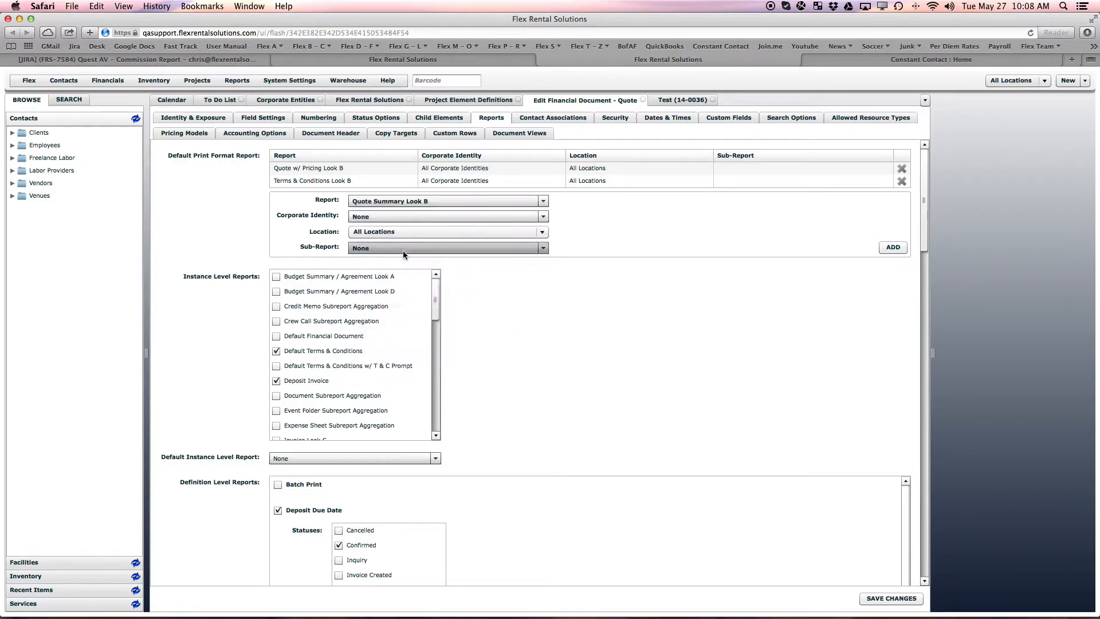
pyautogui.click(895, 247)
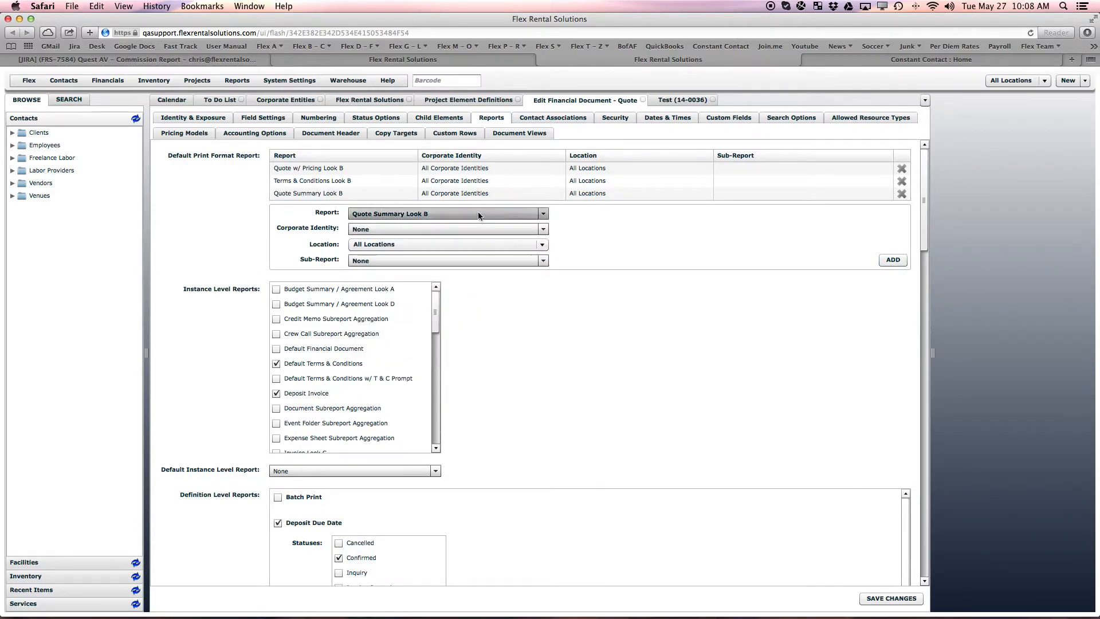
# Move Quote Summary Look B to the first place in the default print format report list and save the Quote definition
pyautogui.click(321, 194)
pyautogui.moveTo(315, 195); pyautogui.dragTo(315, 172)
pyautogui.click(321, 171)
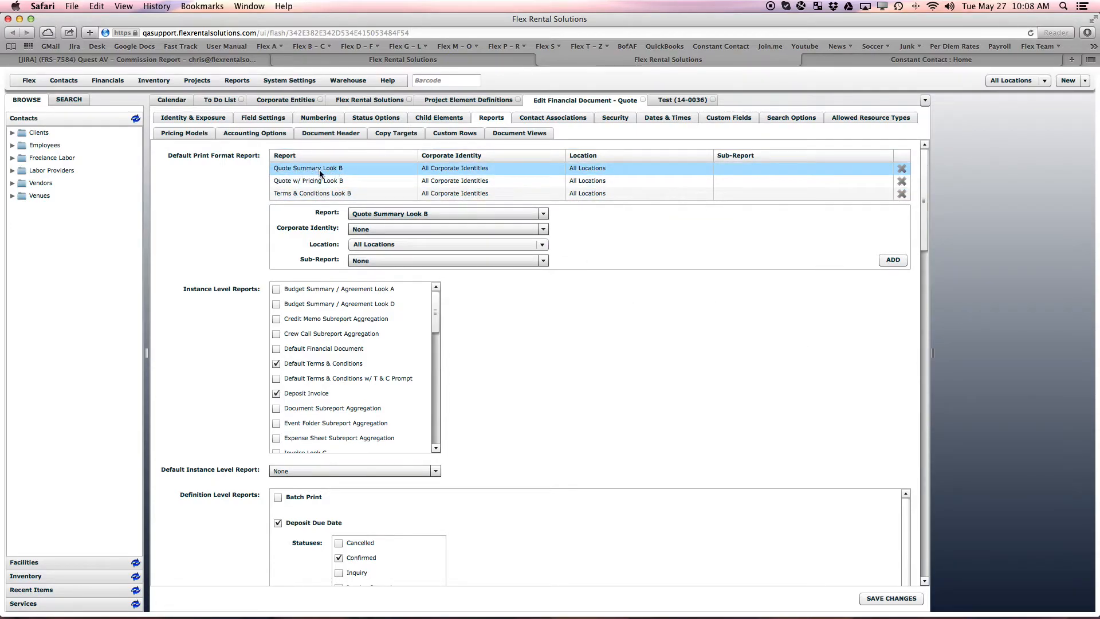
pyautogui.click(328, 181)
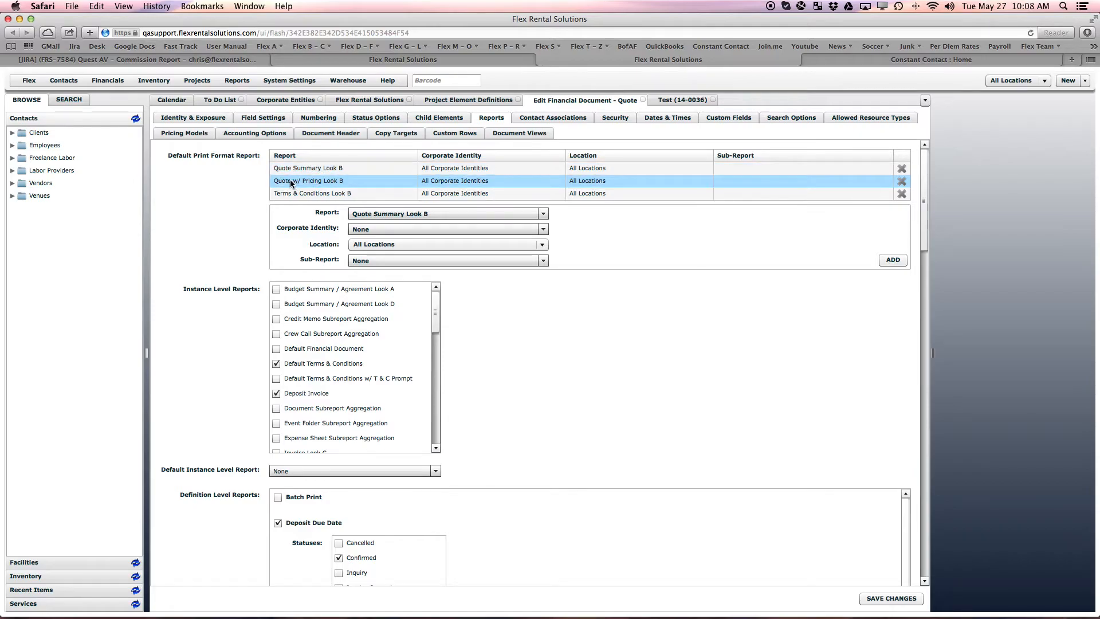
pyautogui.click(322, 194)
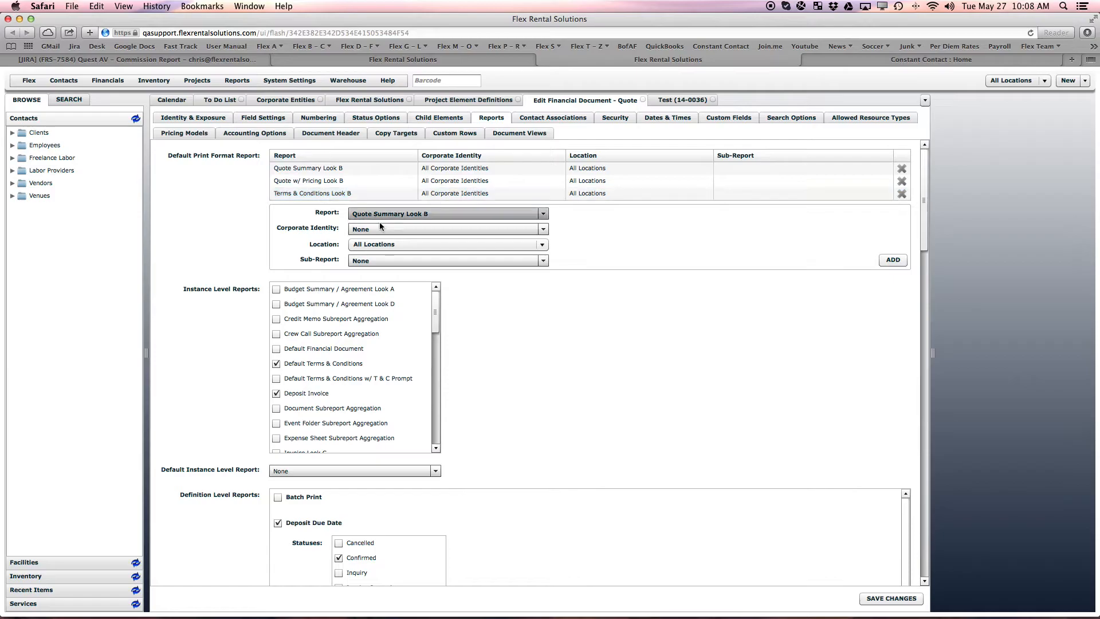
pyautogui.click(888, 602)
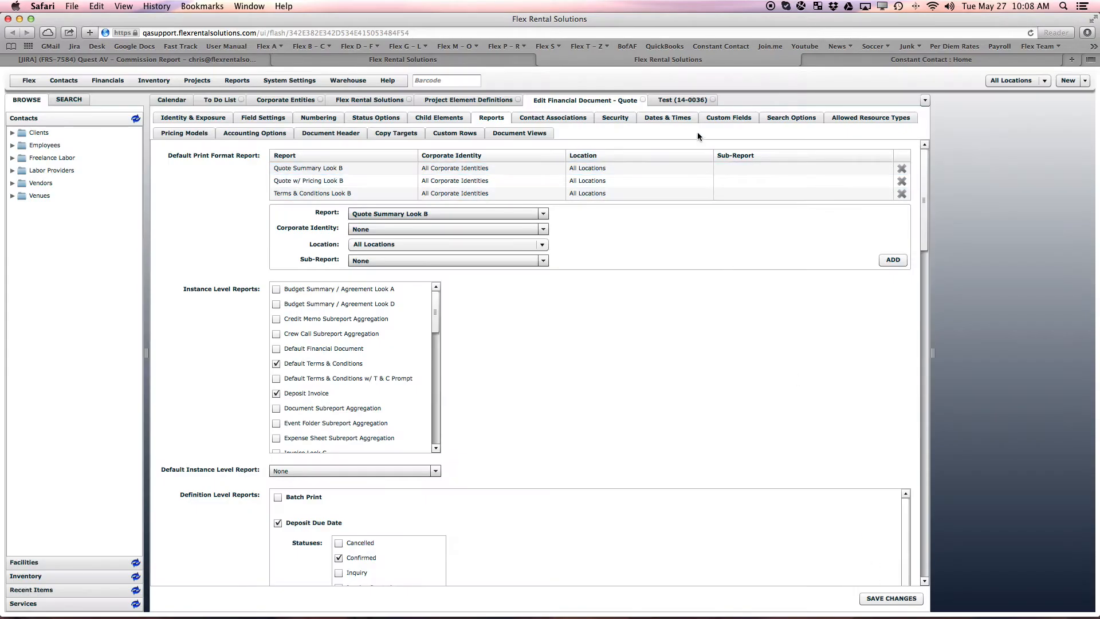
# Generate the default PDF from the Test quote, review all its pages, and close the document and the blank browser page
pyautogui.click(683, 101)
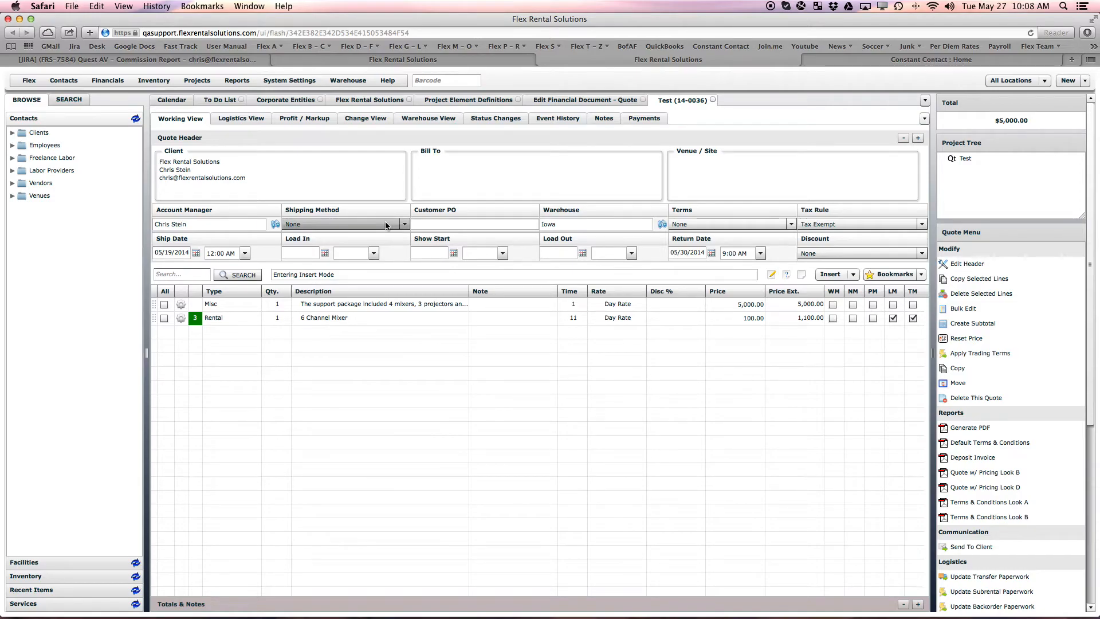
pyautogui.click(969, 428)
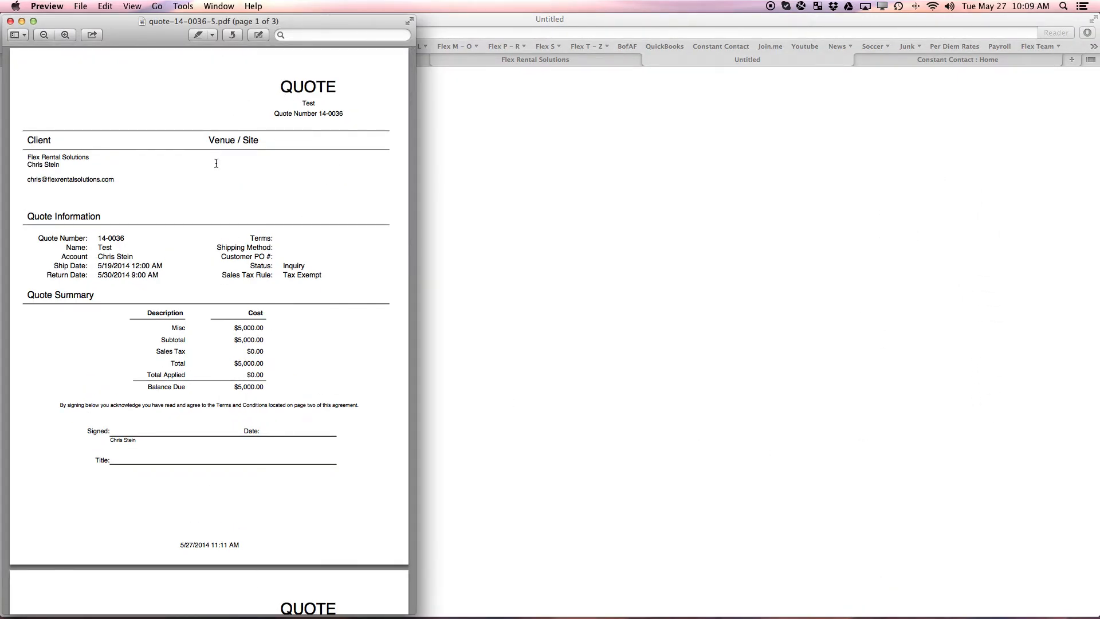
pyautogui.scroll(-10, 260, 210)
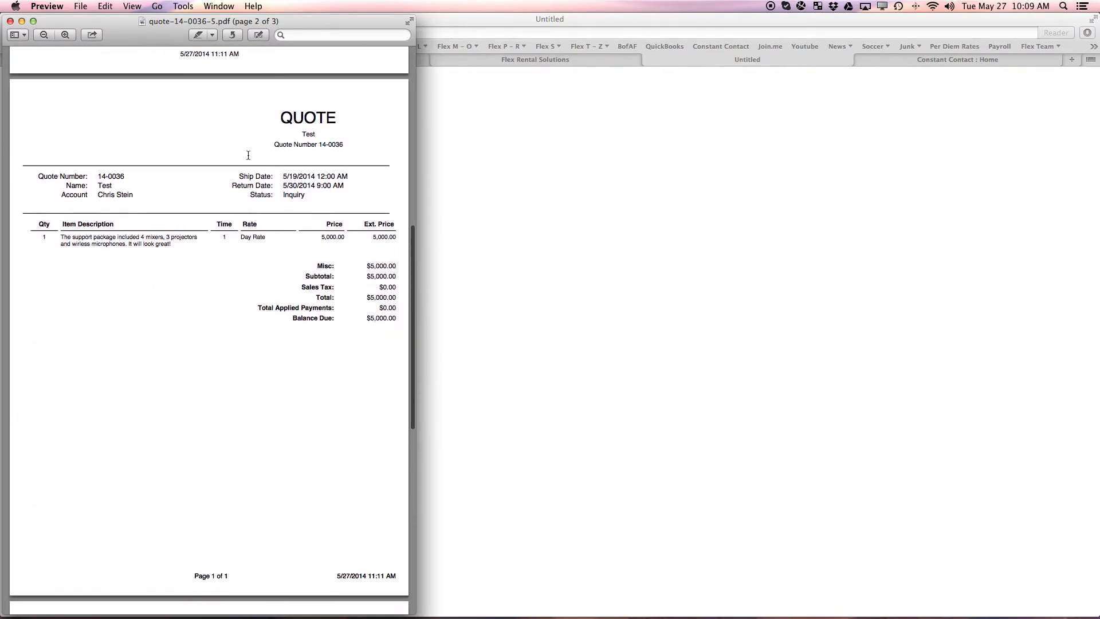
pyautogui.scroll(-10, 281, 276)
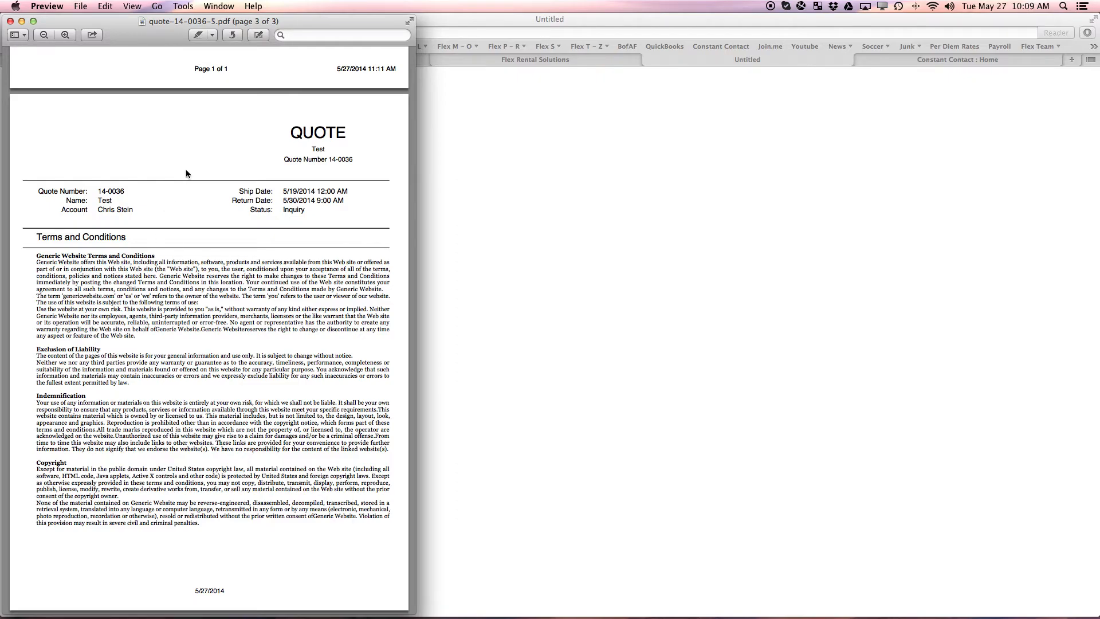
pyautogui.scroll(15, 229, 220)
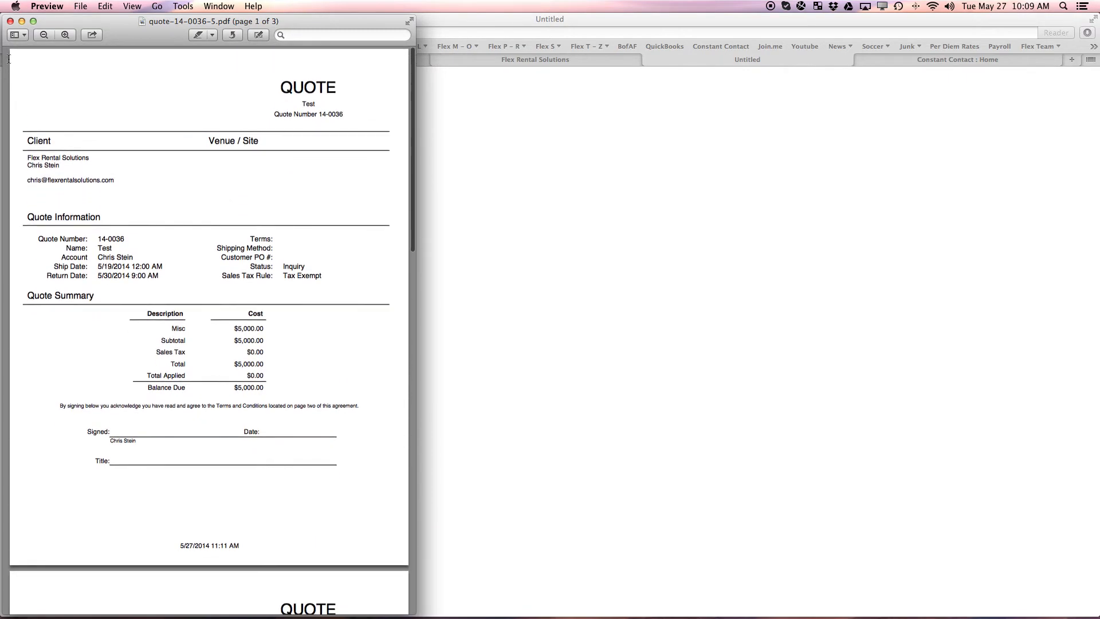
pyautogui.click(10, 21)
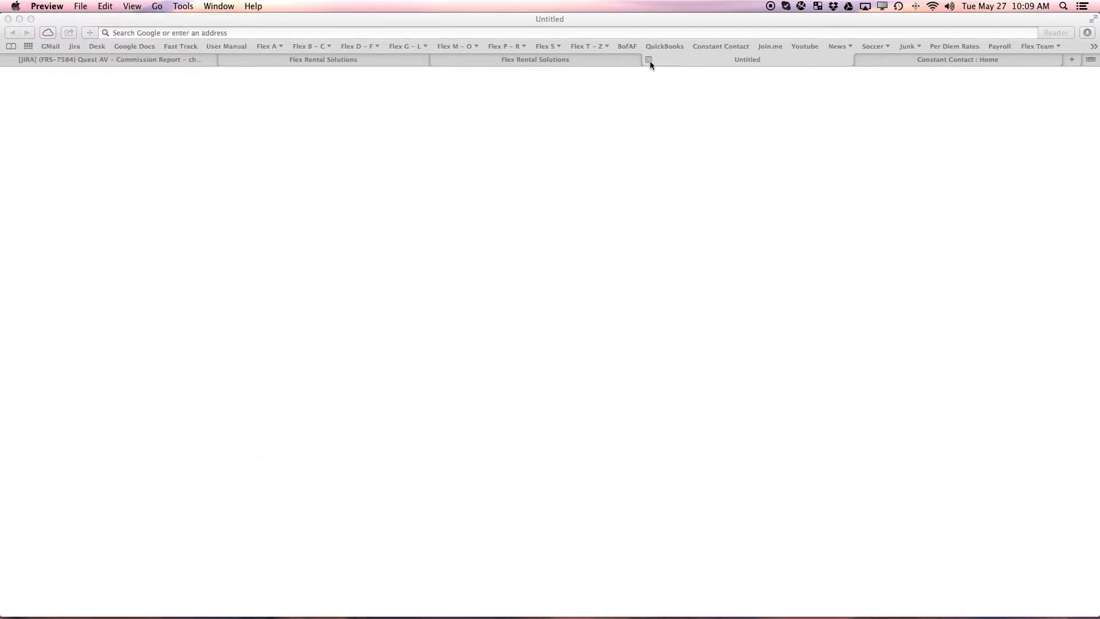
pyautogui.click(650, 60)
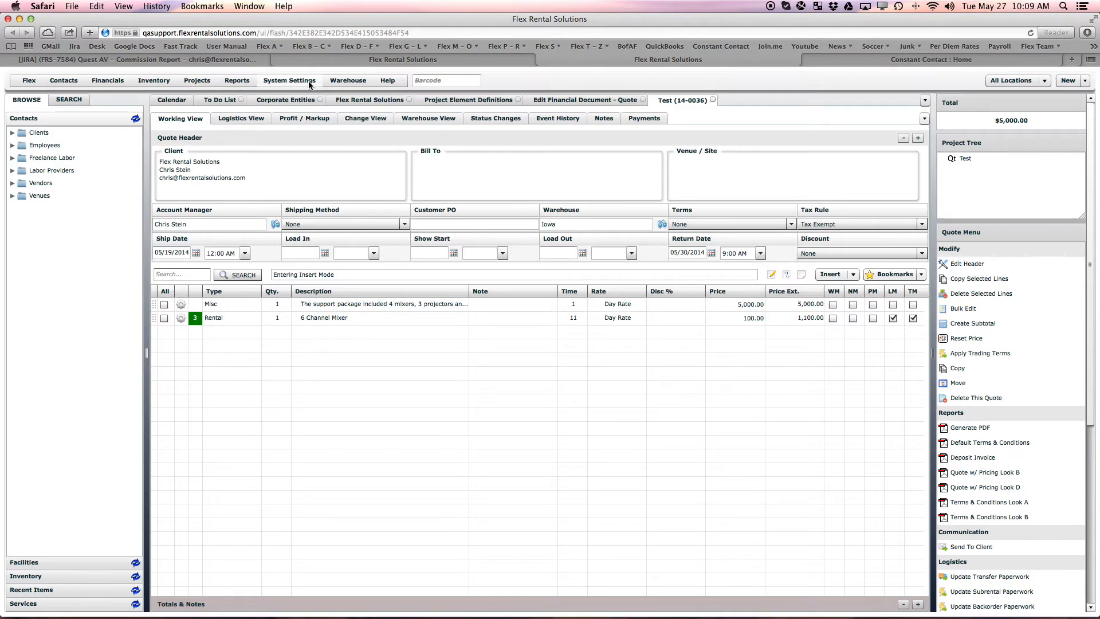
# Open the Flex Rental Solutions corporate entity to review its default terms and conditions options
pyautogui.click(287, 101)
pyautogui.doubleClick(231, 135)
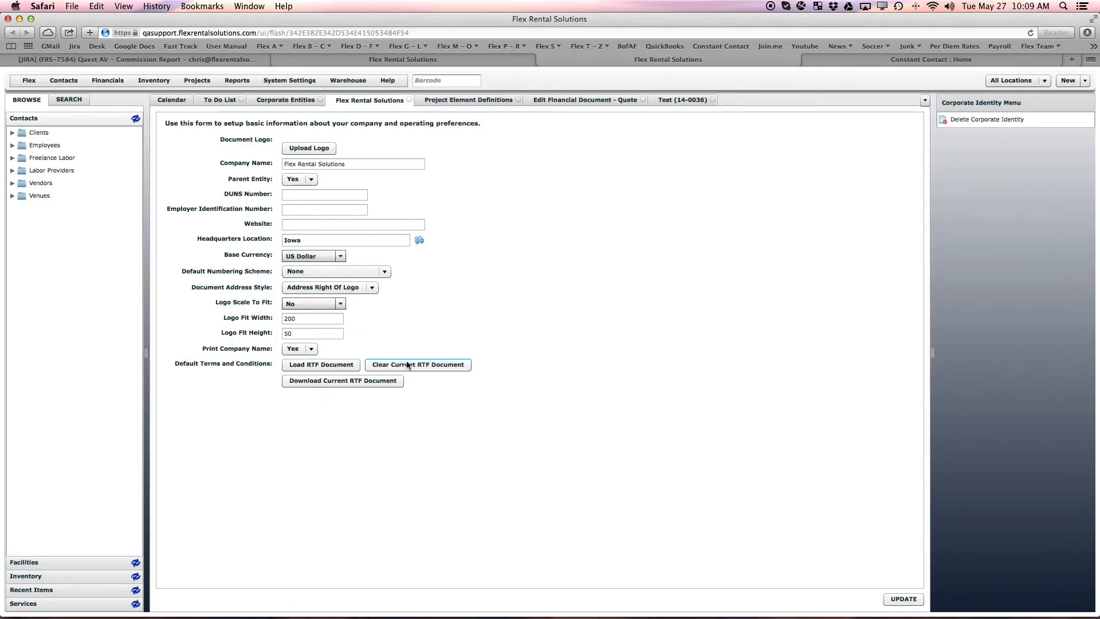
# Open the California business location's edit form to examine its Default Terms and Conditions option, and close it without changes
pyautogui.click(290, 81)
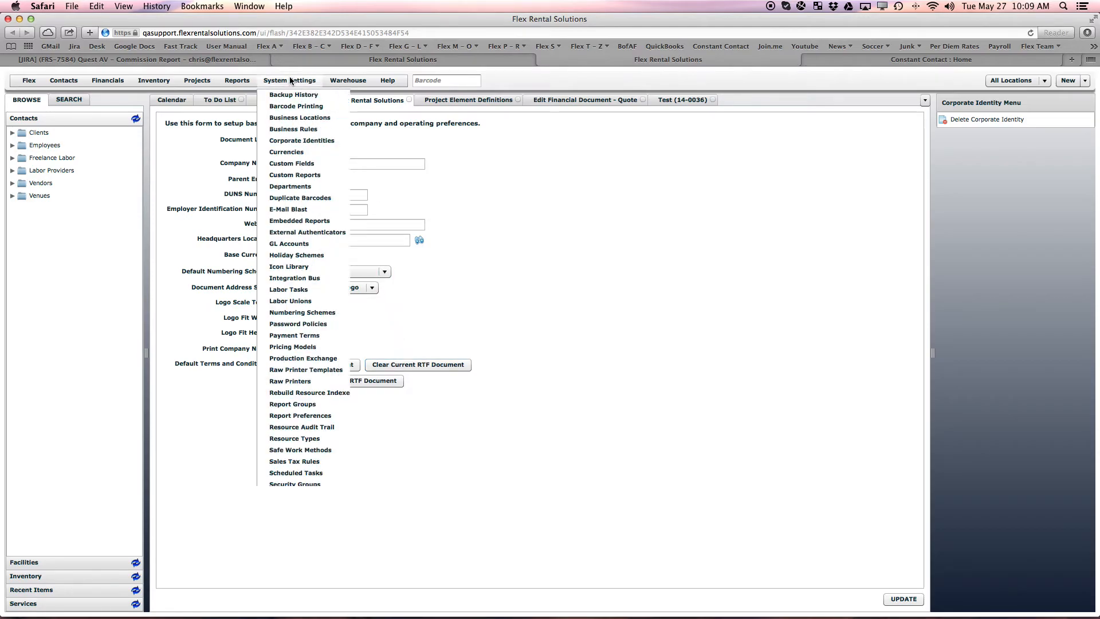
pyautogui.click(293, 116)
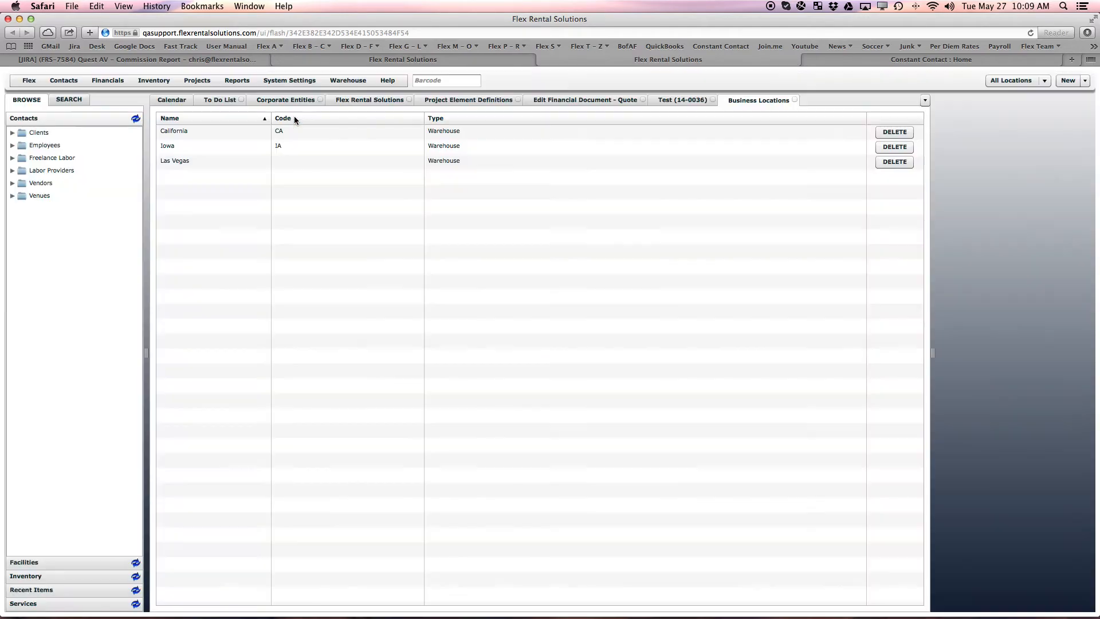
pyautogui.click(172, 162)
pyautogui.click(170, 147)
pyautogui.click(170, 162)
pyautogui.doubleClick(171, 132)
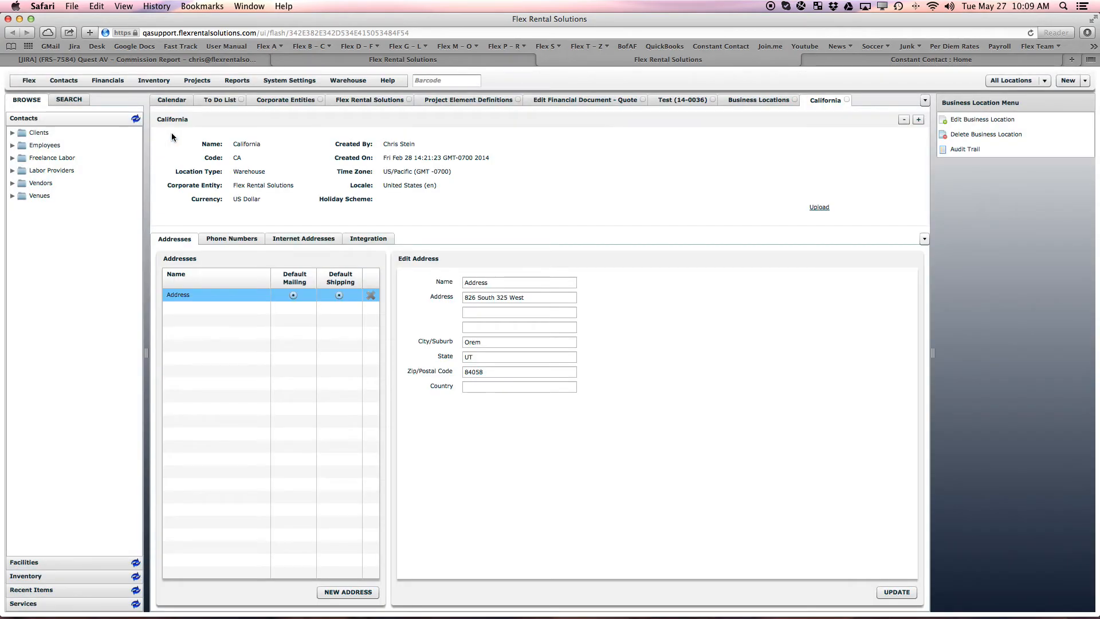
pyautogui.click(994, 122)
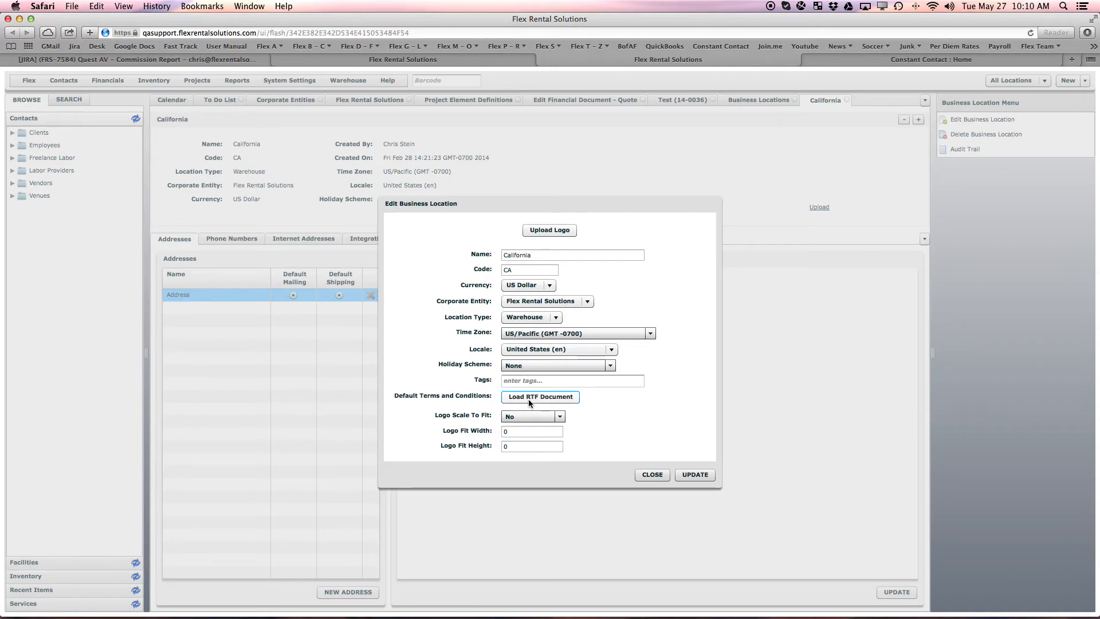
pyautogui.click(659, 478)
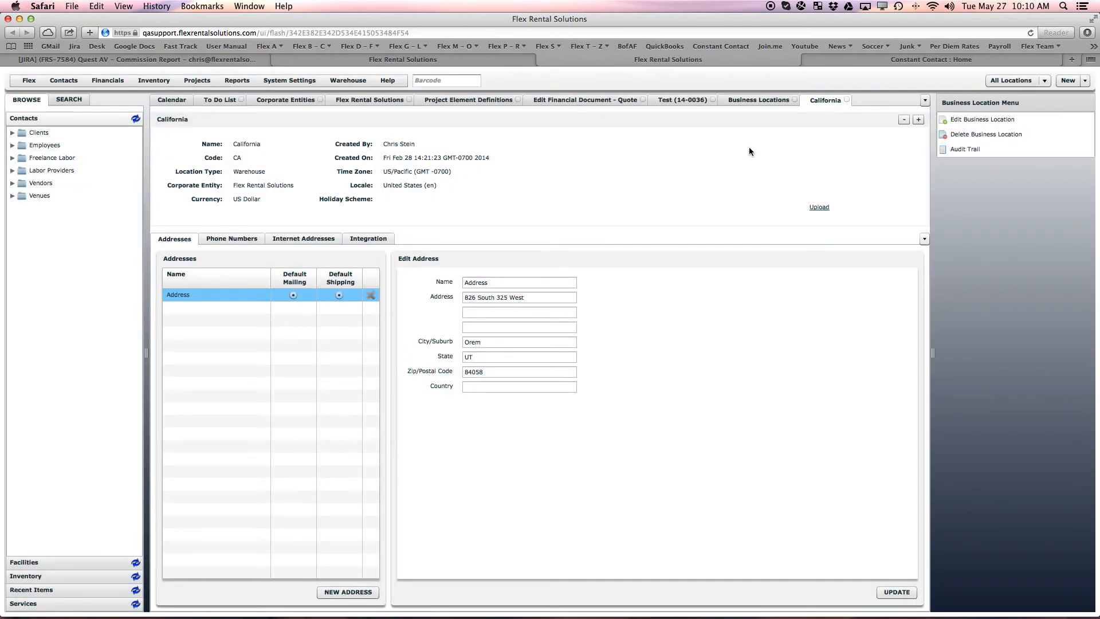
# Open the Test quote's header for editing and select its Warehouse entry
pyautogui.click(684, 101)
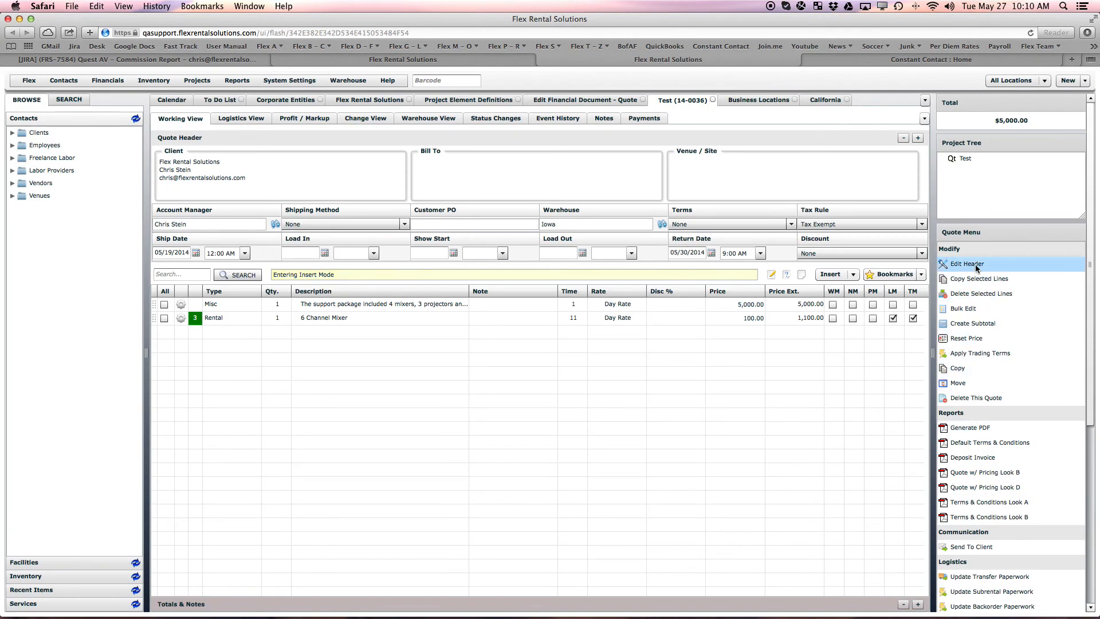
pyautogui.click(962, 263)
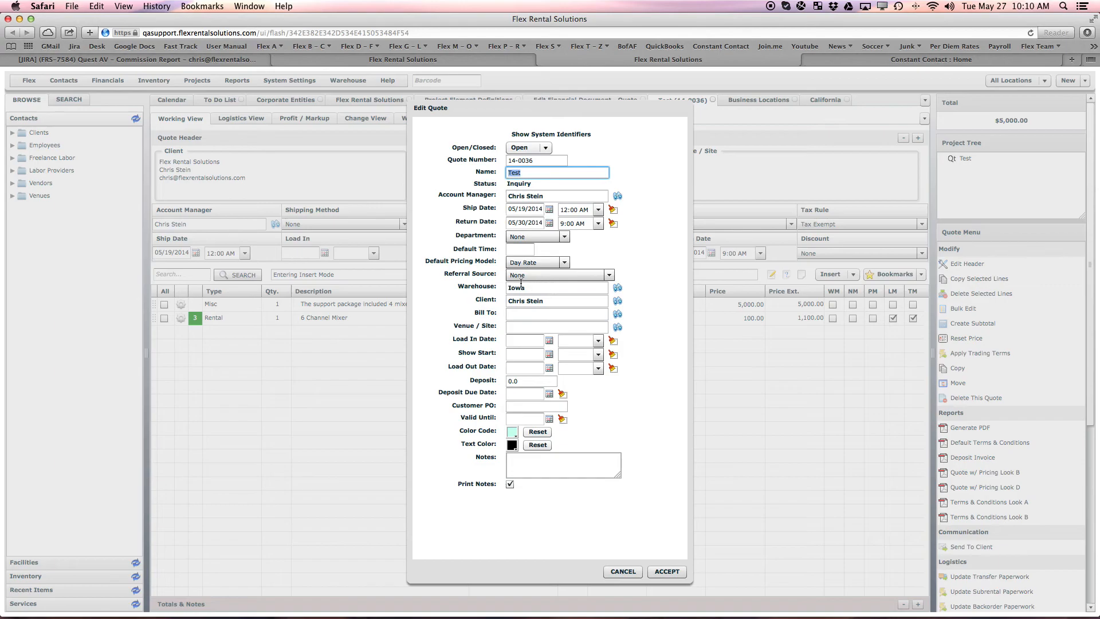
pyautogui.click(552, 288)
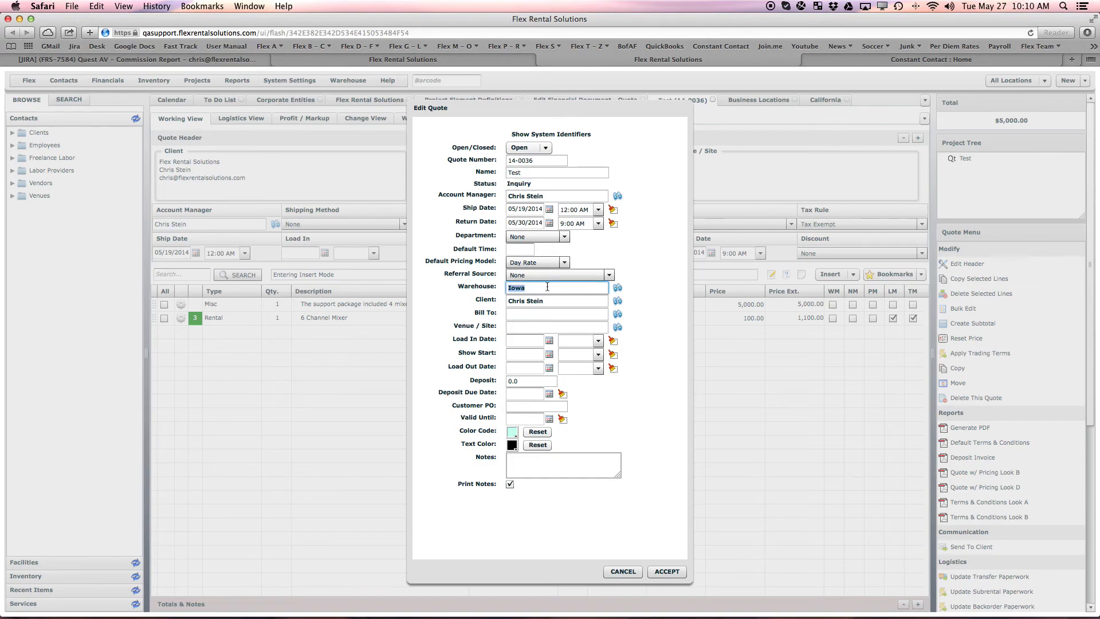